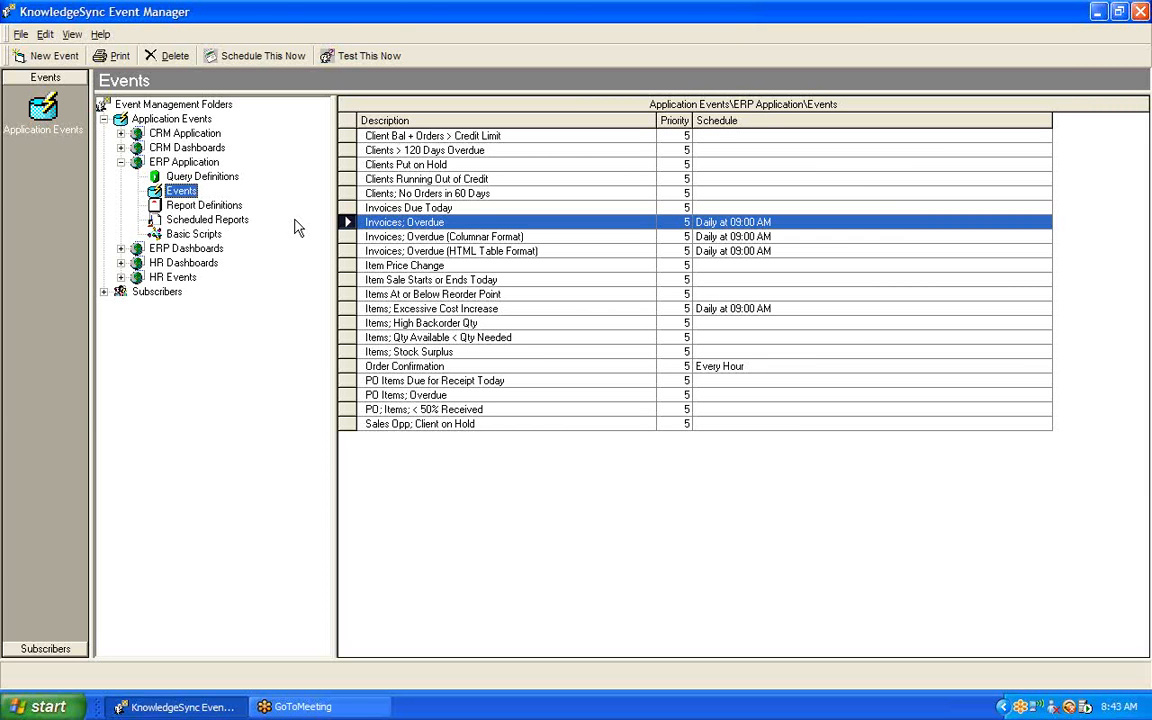
Step: Open the "Invoices; Overdue" event and bring up its fax message settings
double_click(406, 224)
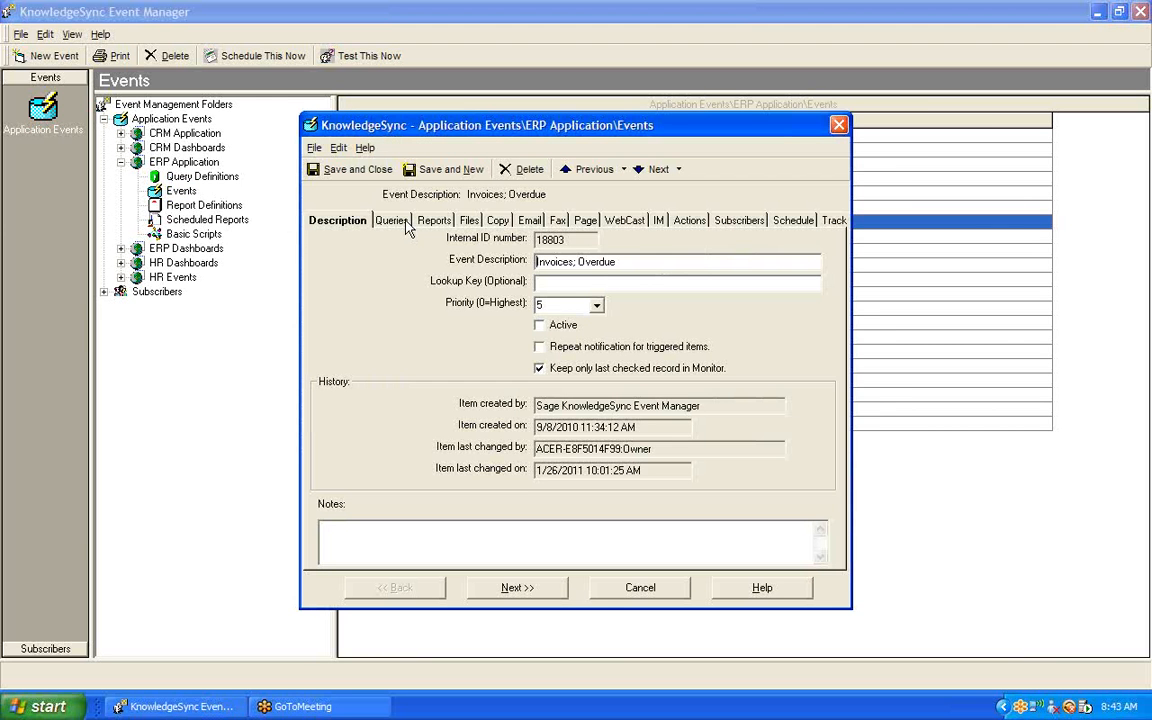
left_click(560, 221)
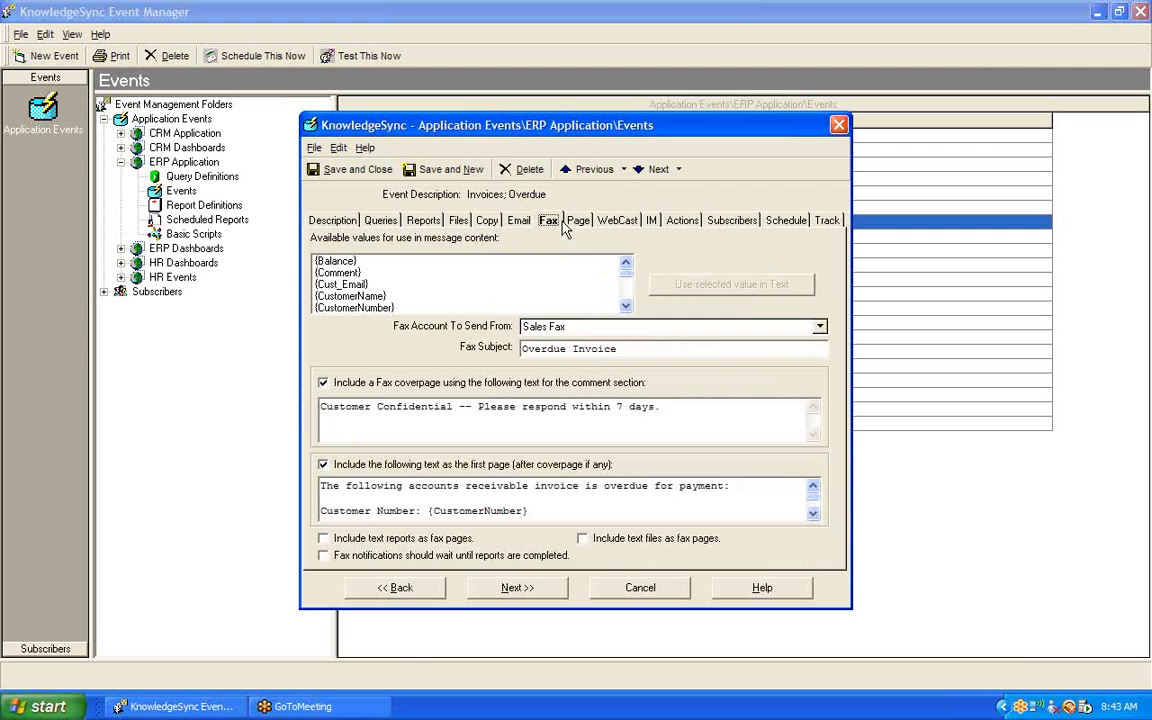
Step: Examine the values available for the fax message, from the balance and customer fields through the invoice fields
left_click(420, 261)
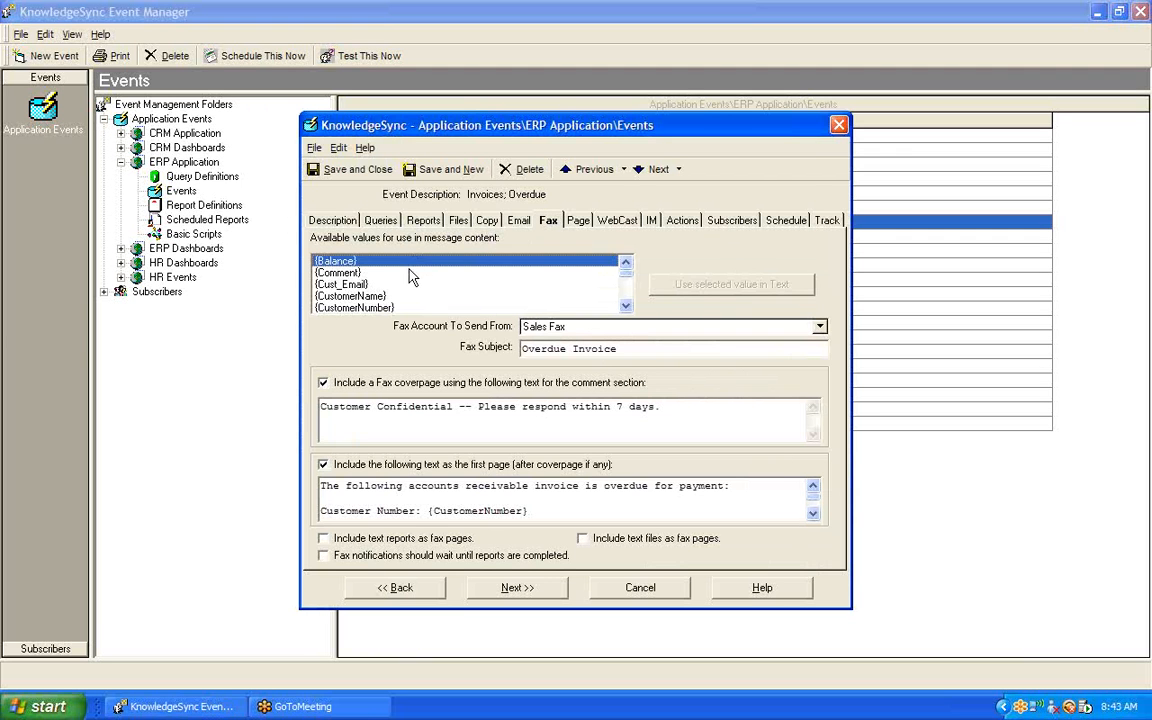
left_click(399, 276)
left_click(364, 285)
left_click(361, 297)
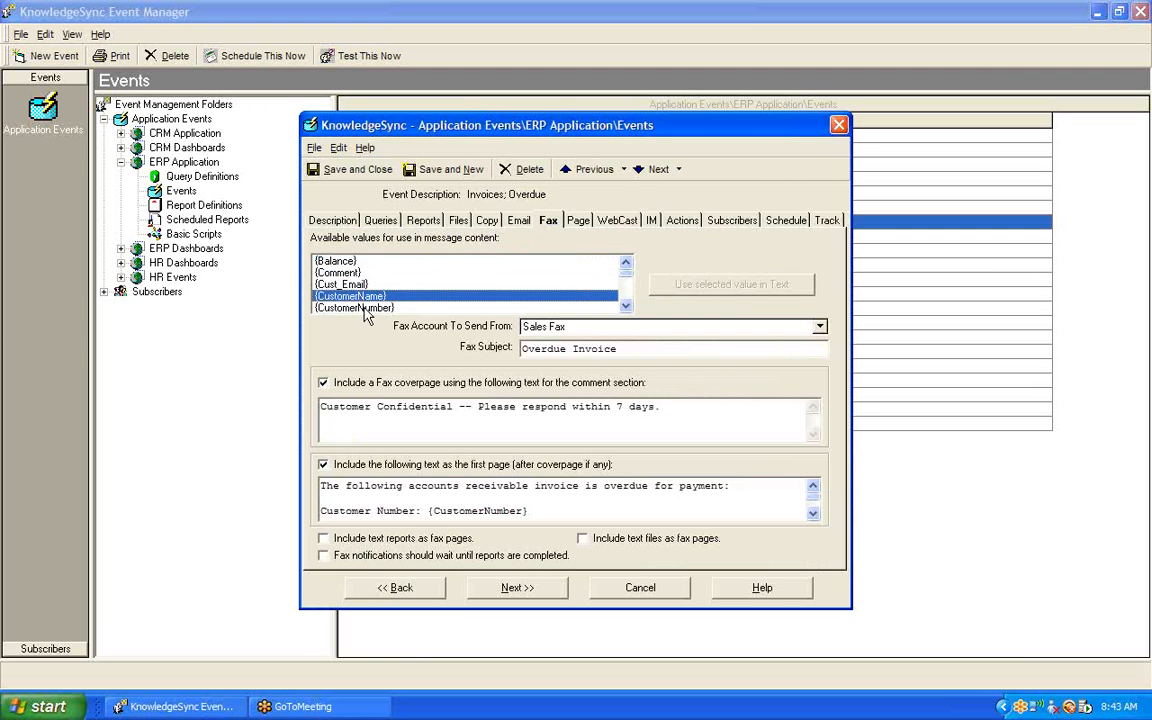
left_click(364, 309)
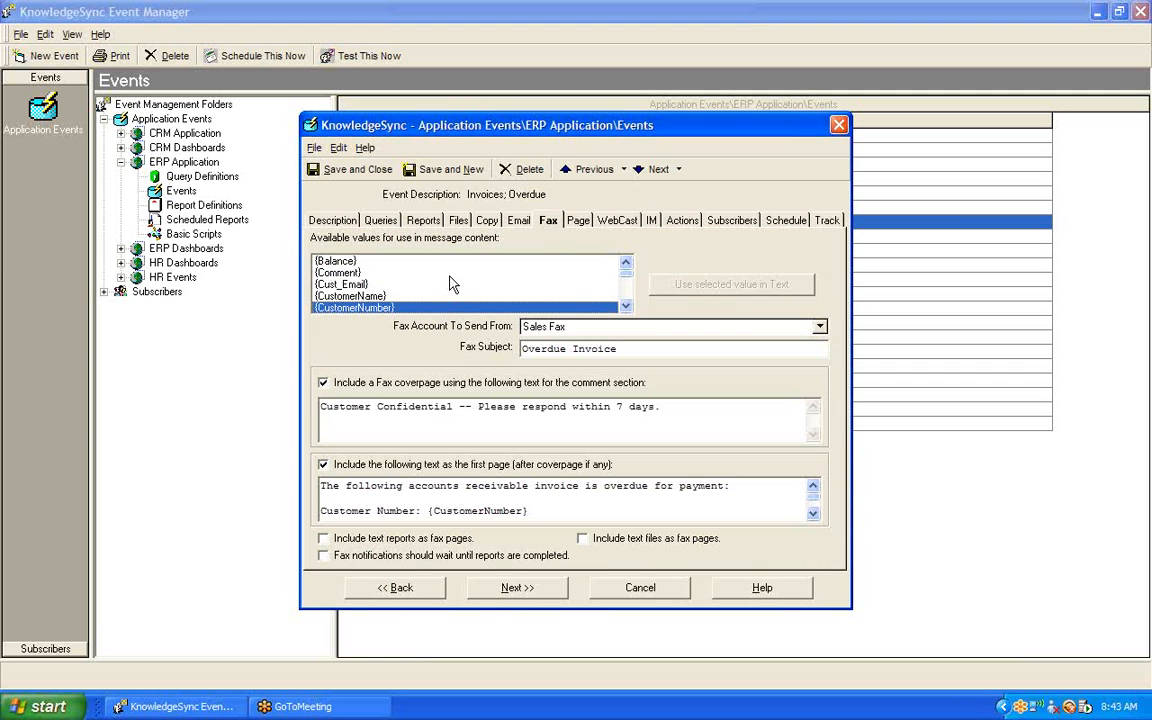
left_click(627, 309)
left_click(627, 309)
left_click(627, 309)
left_click(627, 309)
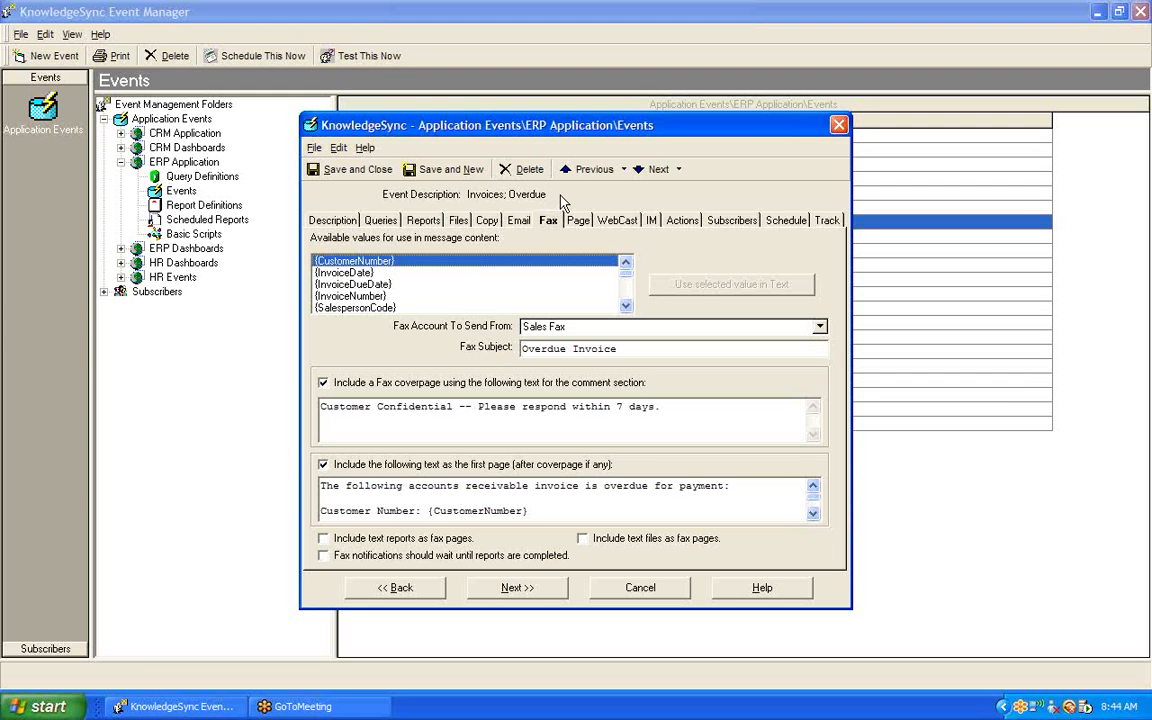
left_click(384, 285)
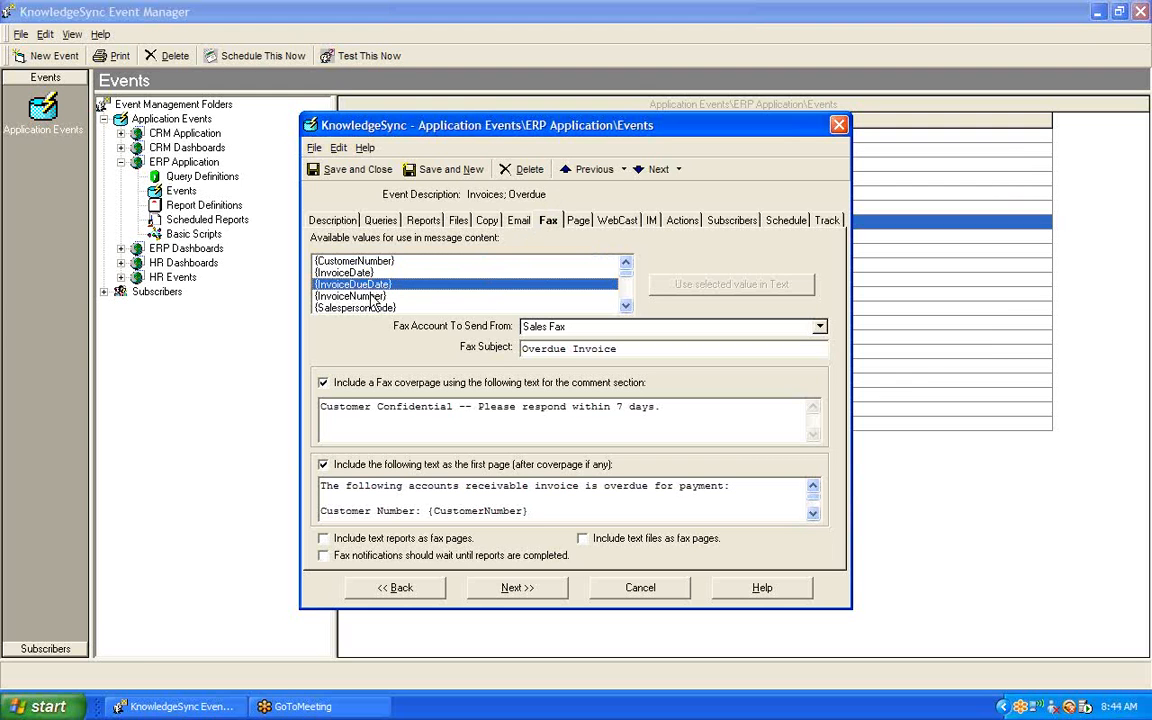
left_click(371, 296)
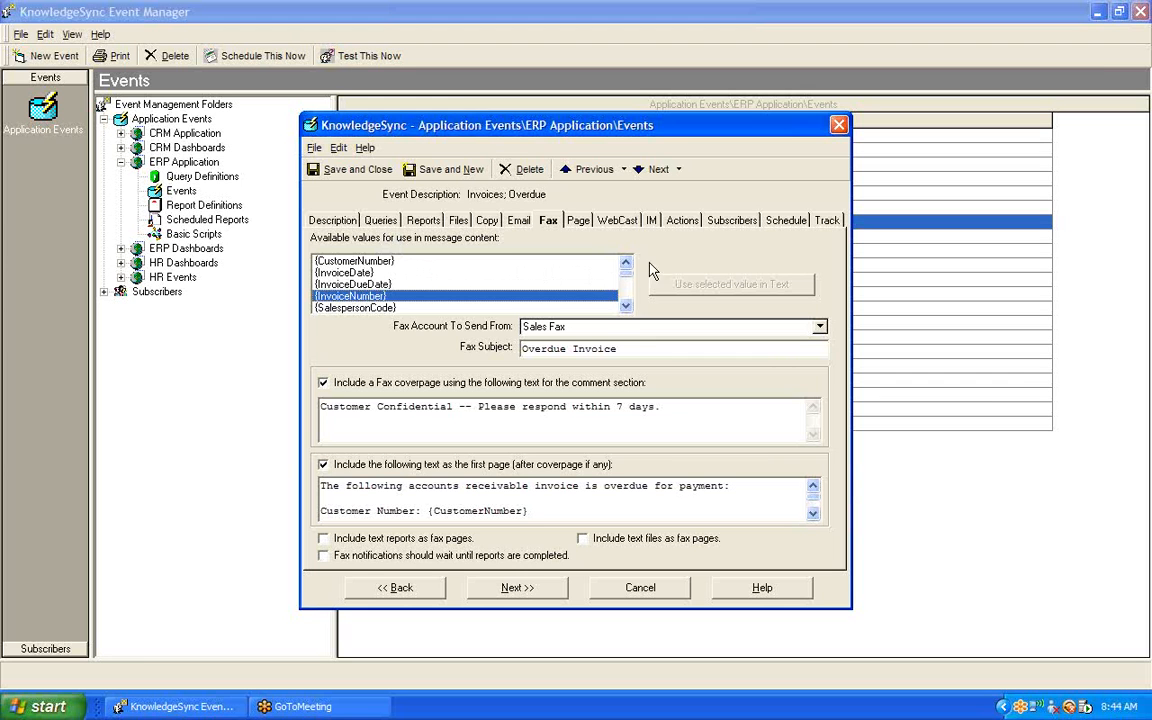
Step: Try Service Fax as the account to send from, and set it back to Sales Fax
left_click(606, 326)
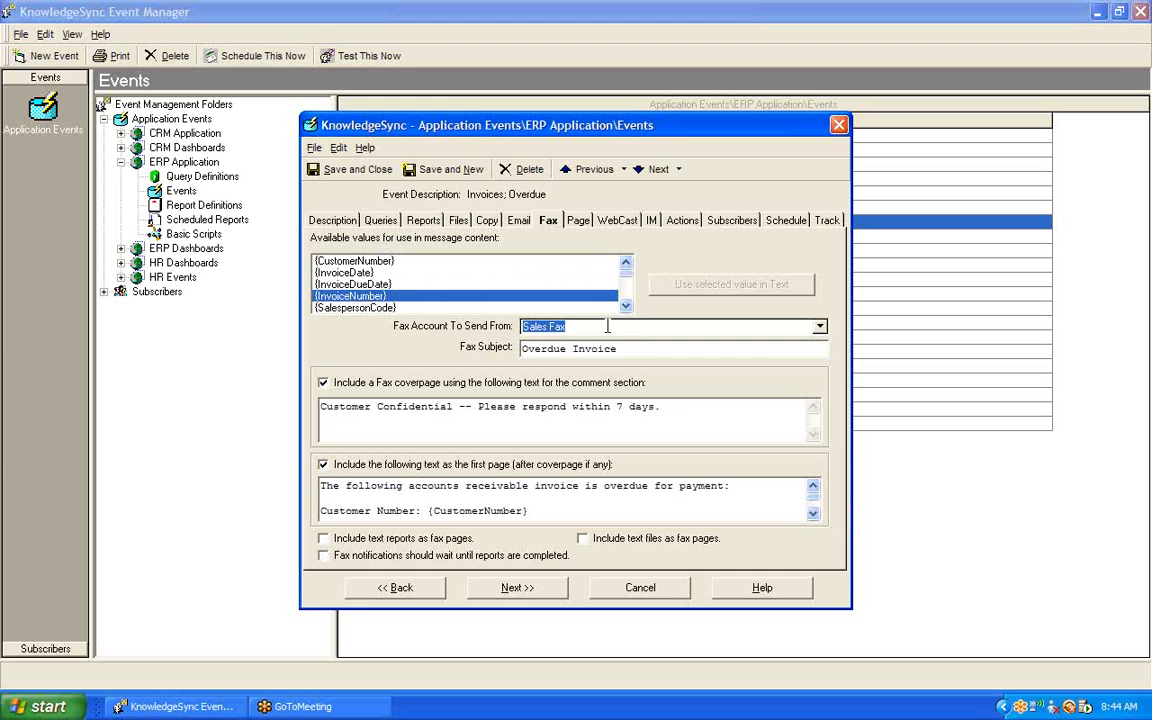
left_click(819, 329)
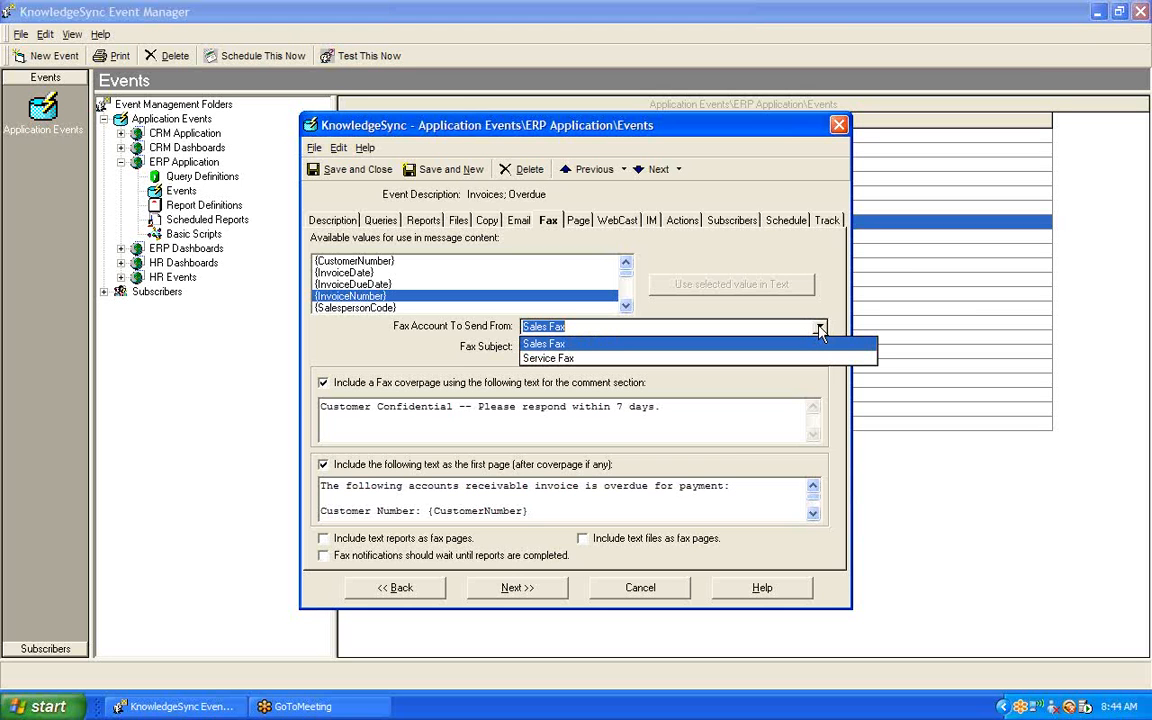
left_click(714, 358)
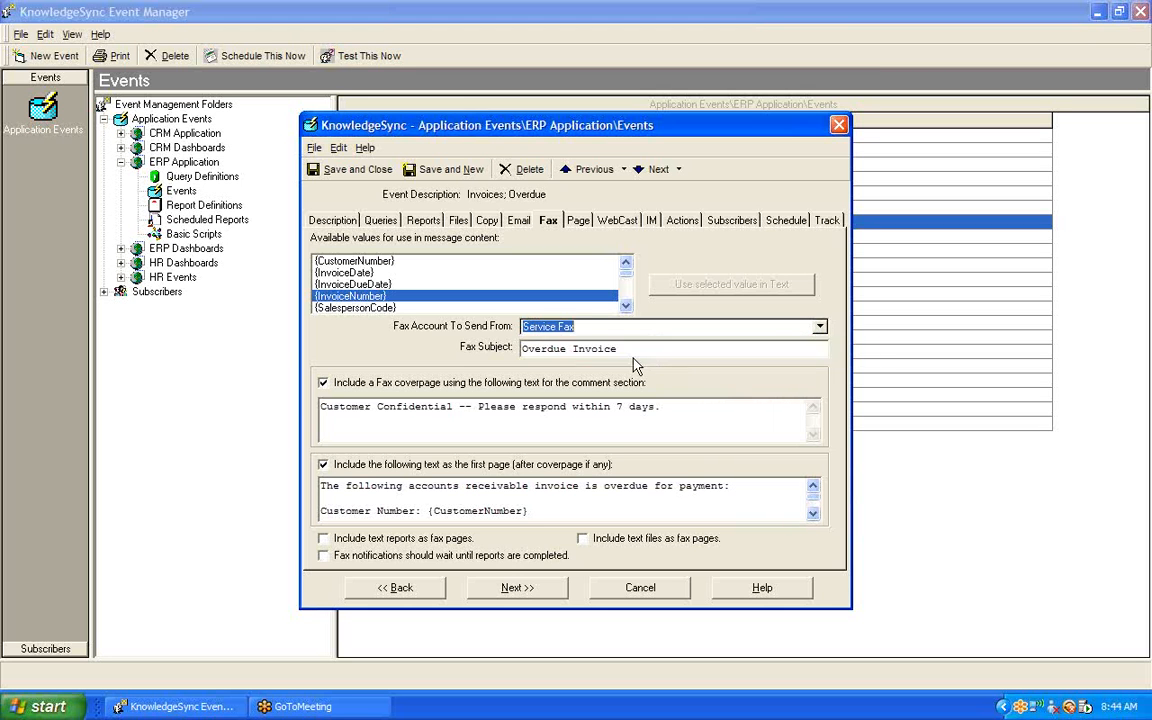
left_click(819, 327)
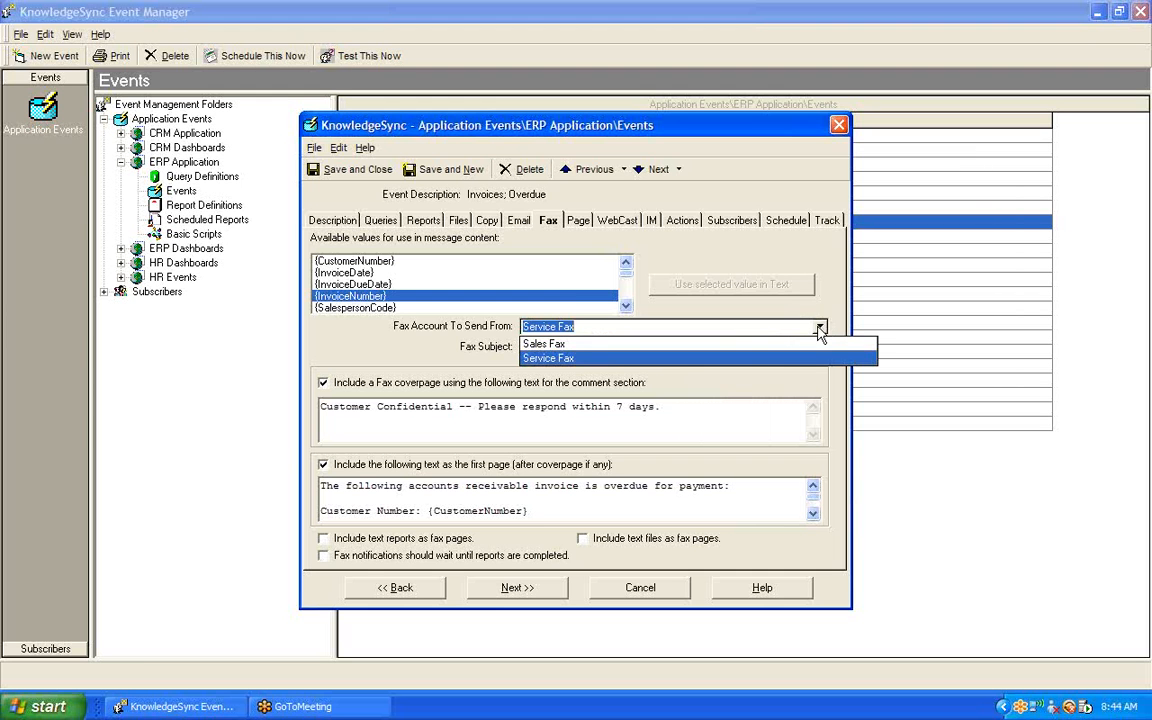
left_click(770, 345)
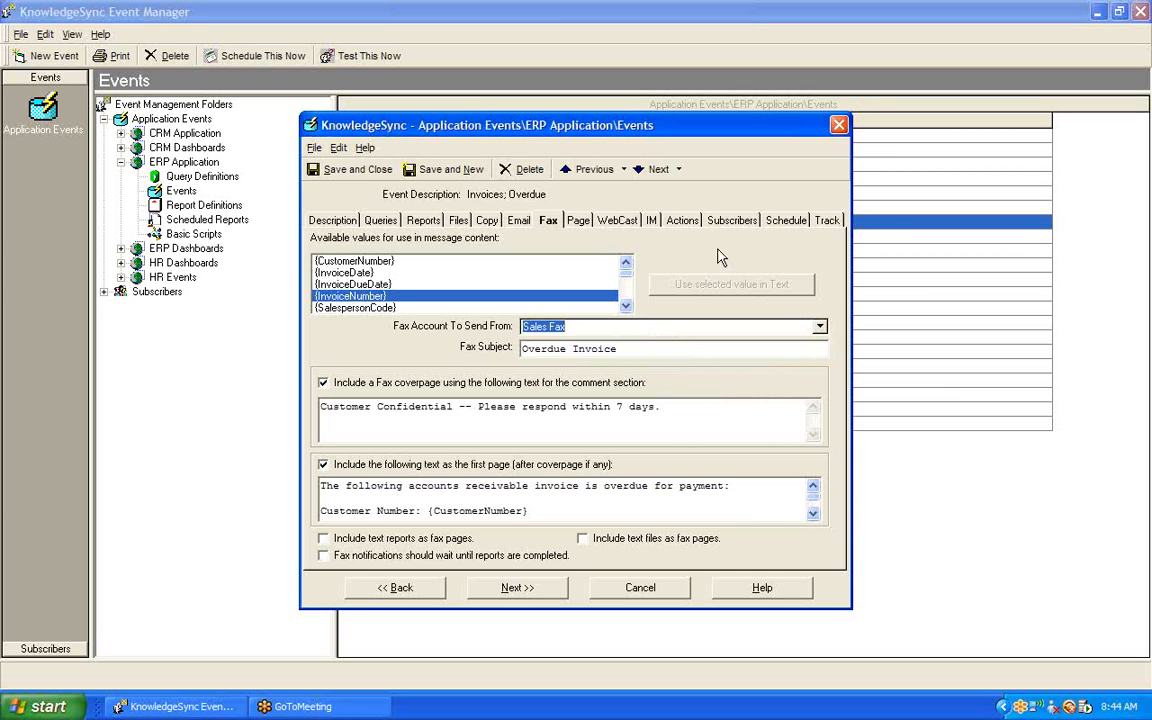
Step: Examine the fax subject text and the invoice date values available for the message
left_click(645, 348)
left_click_drag(599, 352, 460, 349)
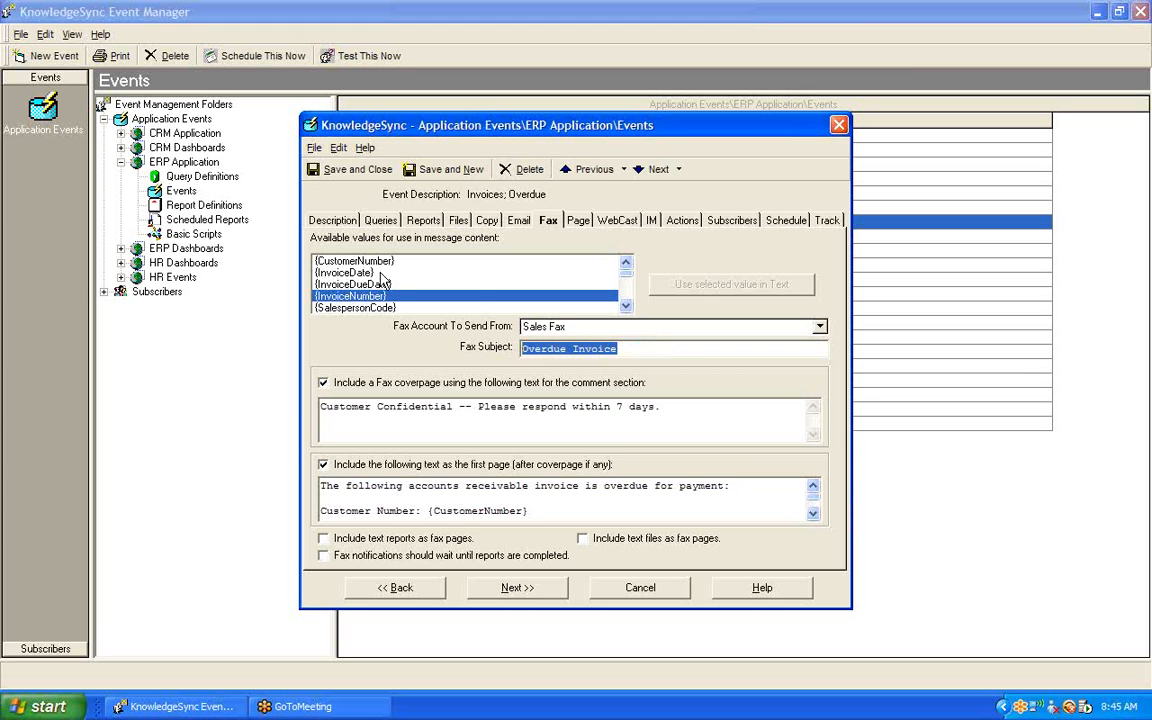
left_click(336, 285)
left_click(356, 273)
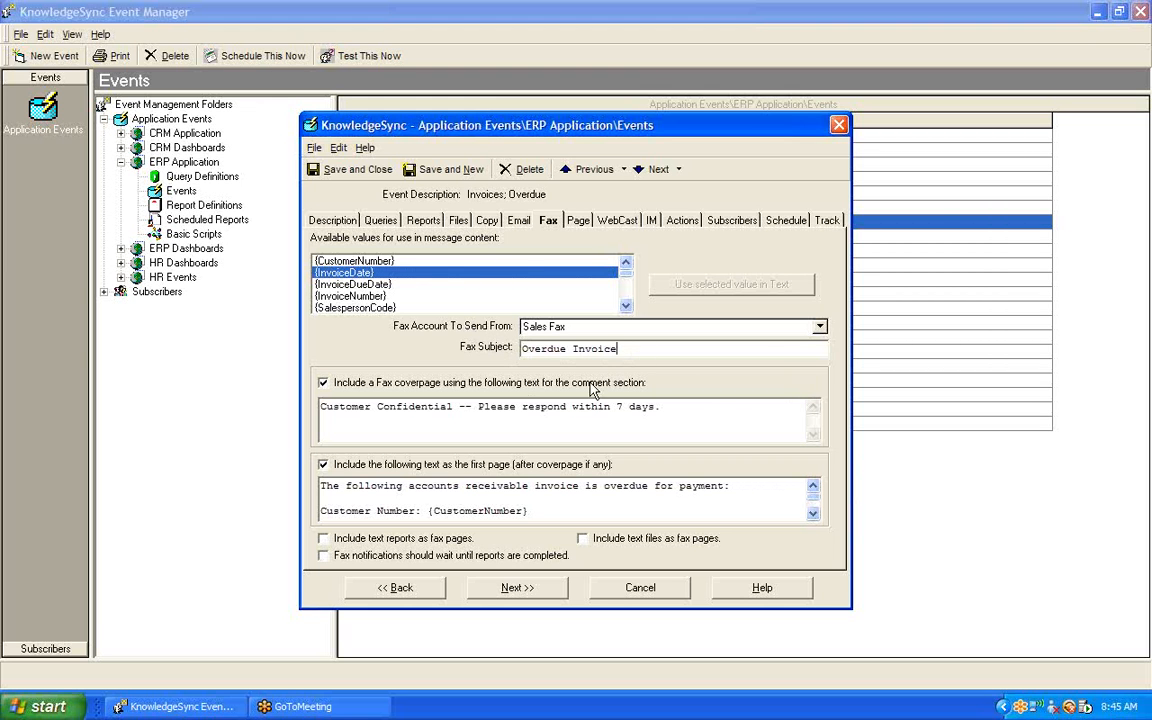
Step: Turn the fax coverpage off and back on, and look over its comment text
left_click(324, 383)
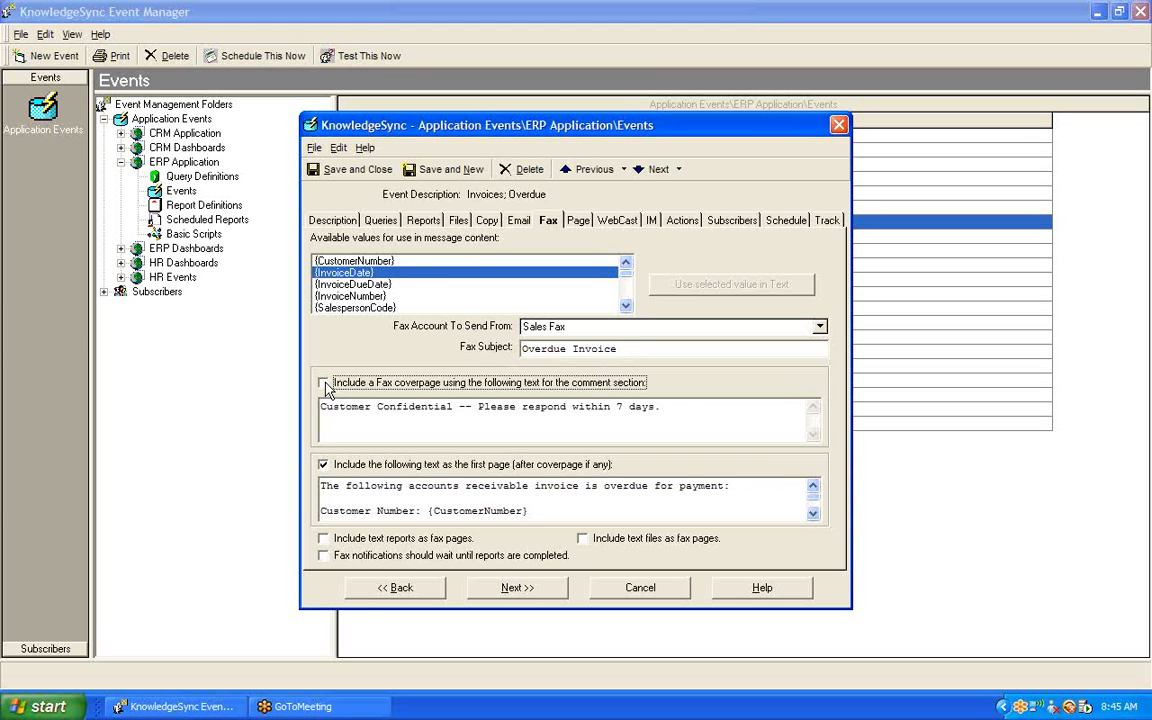
left_click(324, 383)
left_click(667, 407)
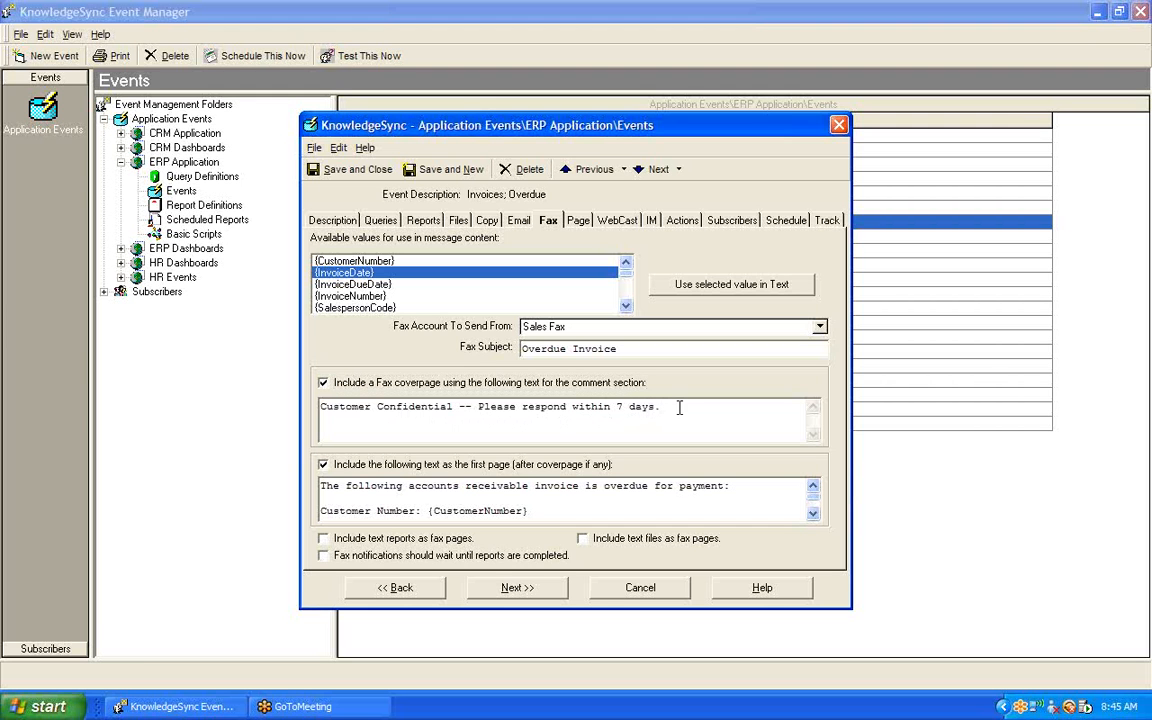
left_click_drag(667, 407, 289, 385)
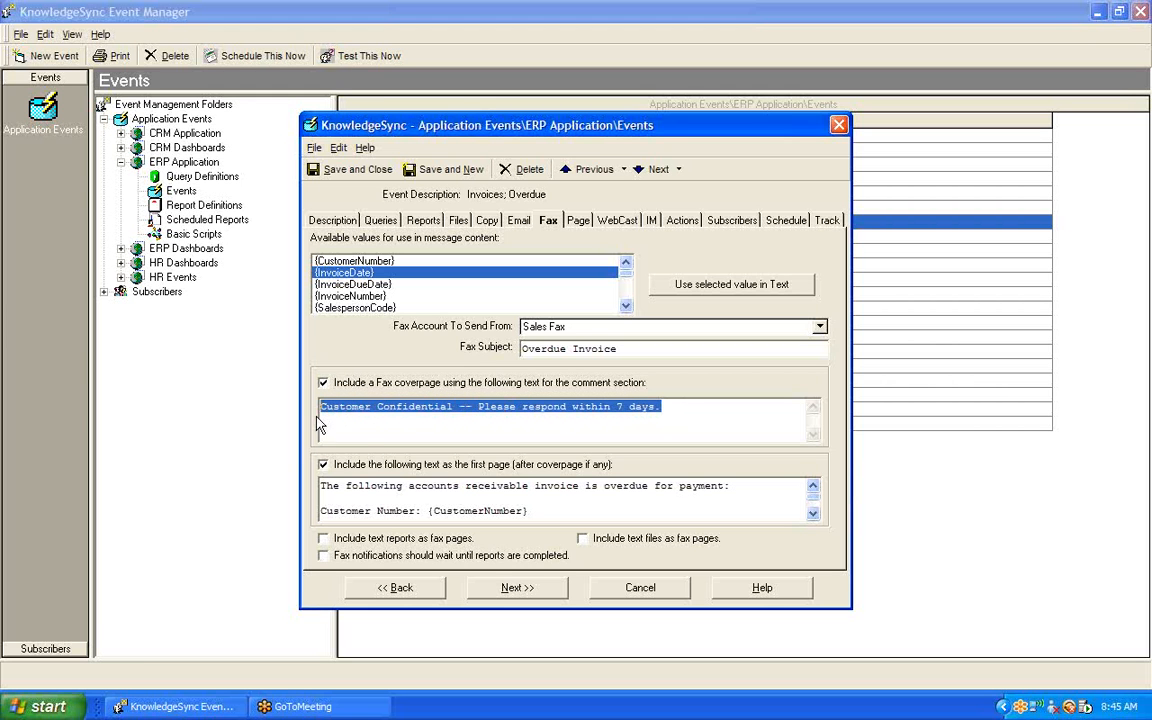
left_click(680, 406)
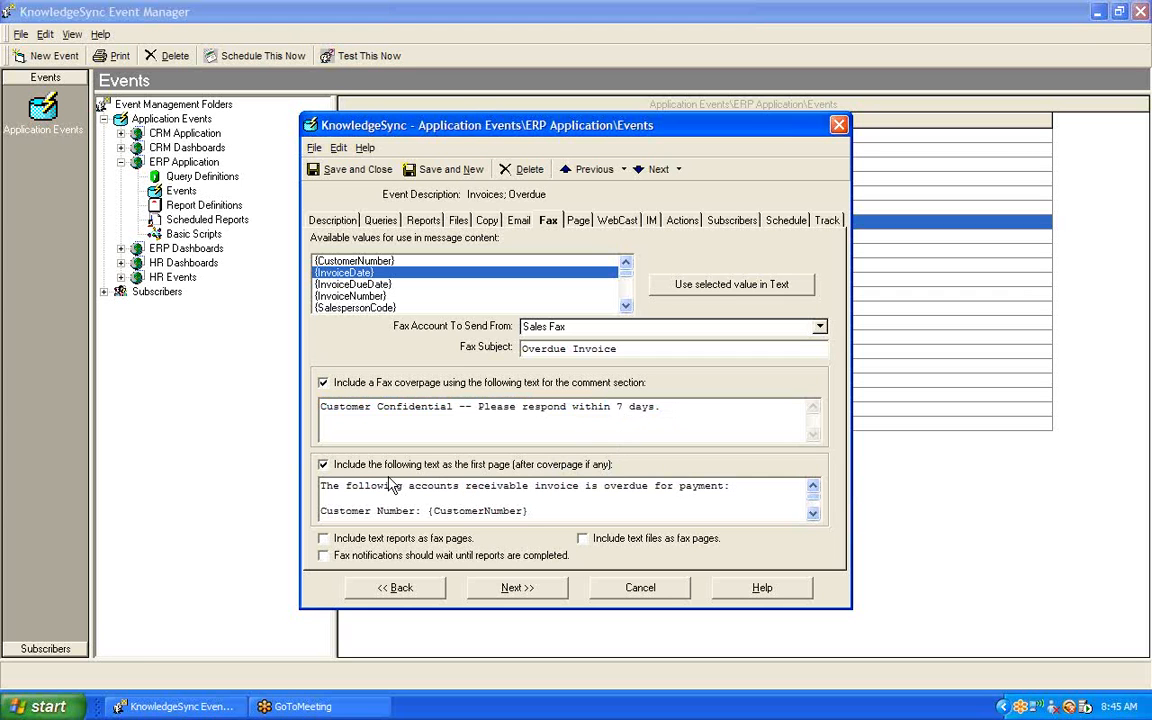
Step: Toggle the first-page text option, leaving it enabled, and read through the whole first-page message with its merge fields
left_click(323, 465)
left_click(323, 465)
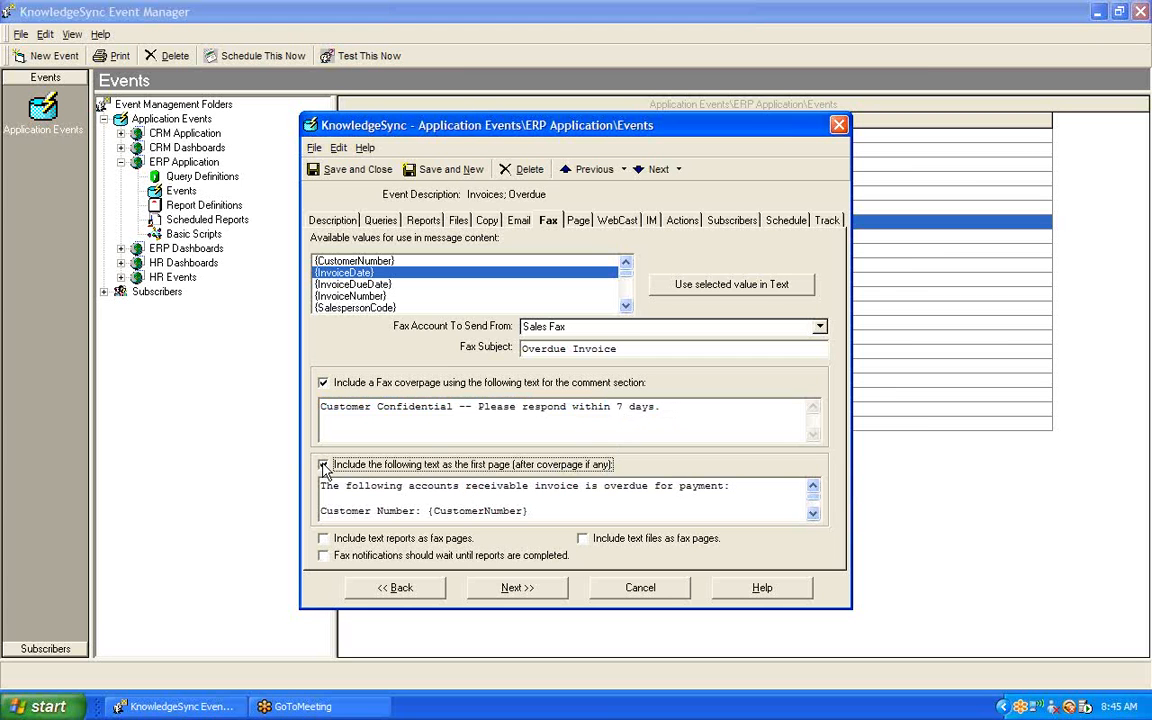
left_click(323, 465)
left_click(814, 514)
left_click(814, 514)
left_click(814, 514)
left_click(814, 514)
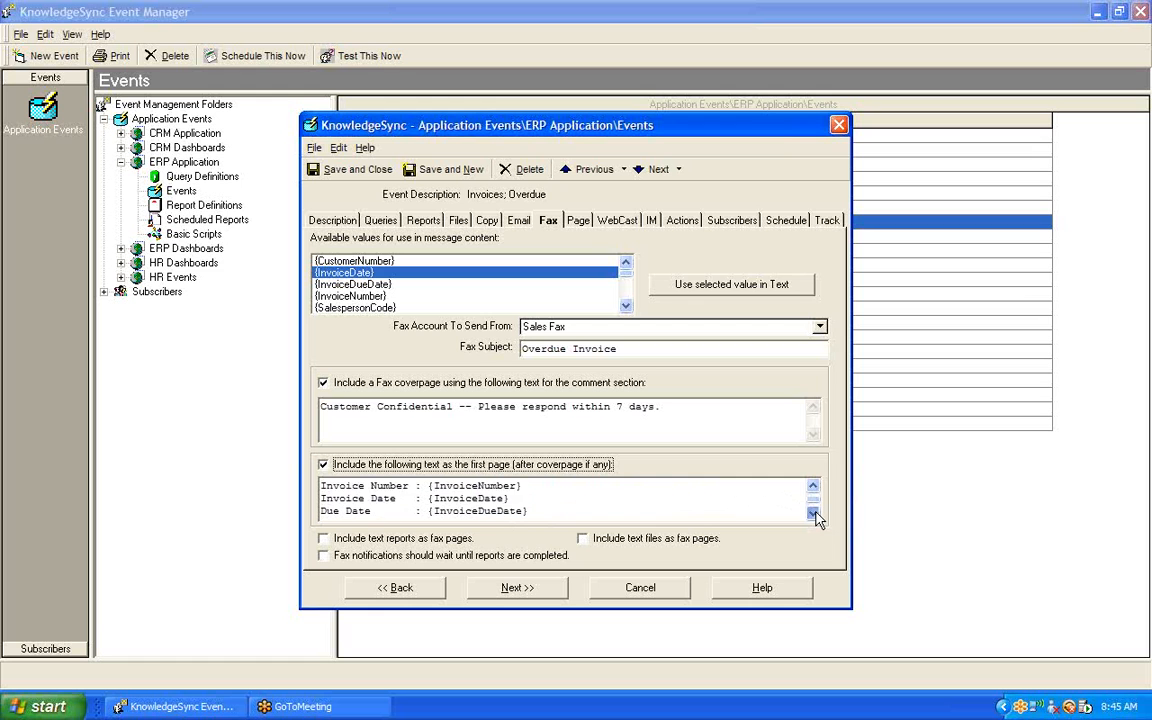
left_click(814, 514)
left_click(814, 514)
left_click(814, 514)
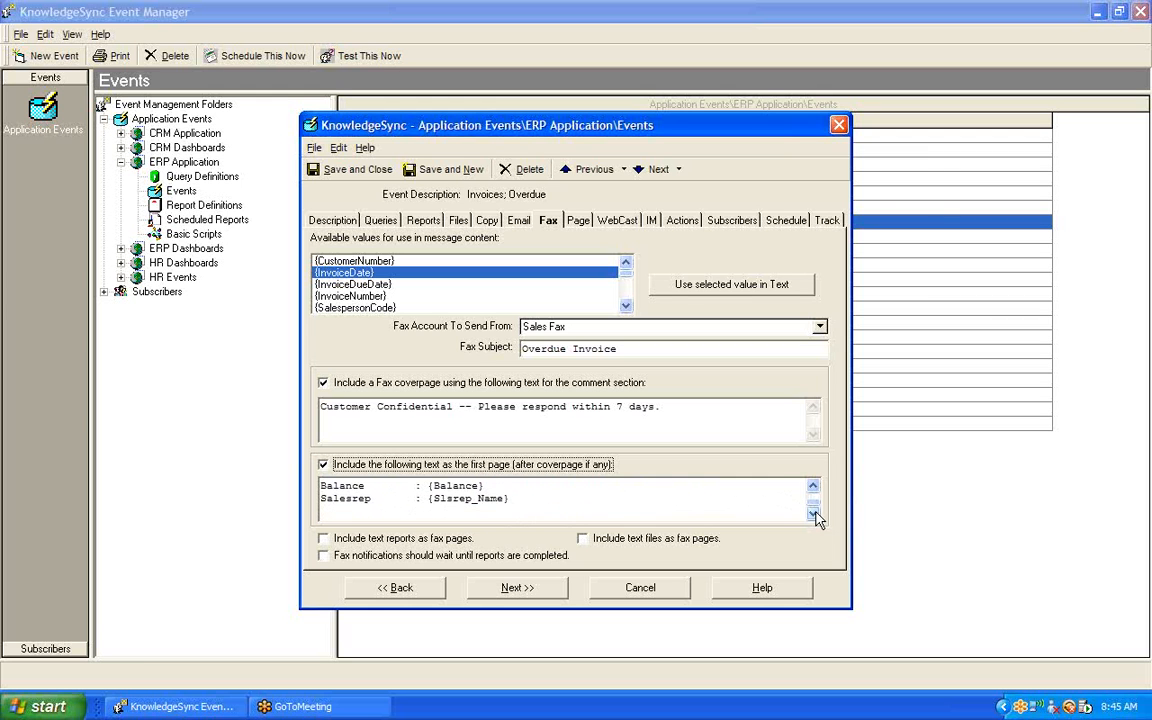
left_click(814, 488)
left_click(814, 488)
left_click(814, 488)
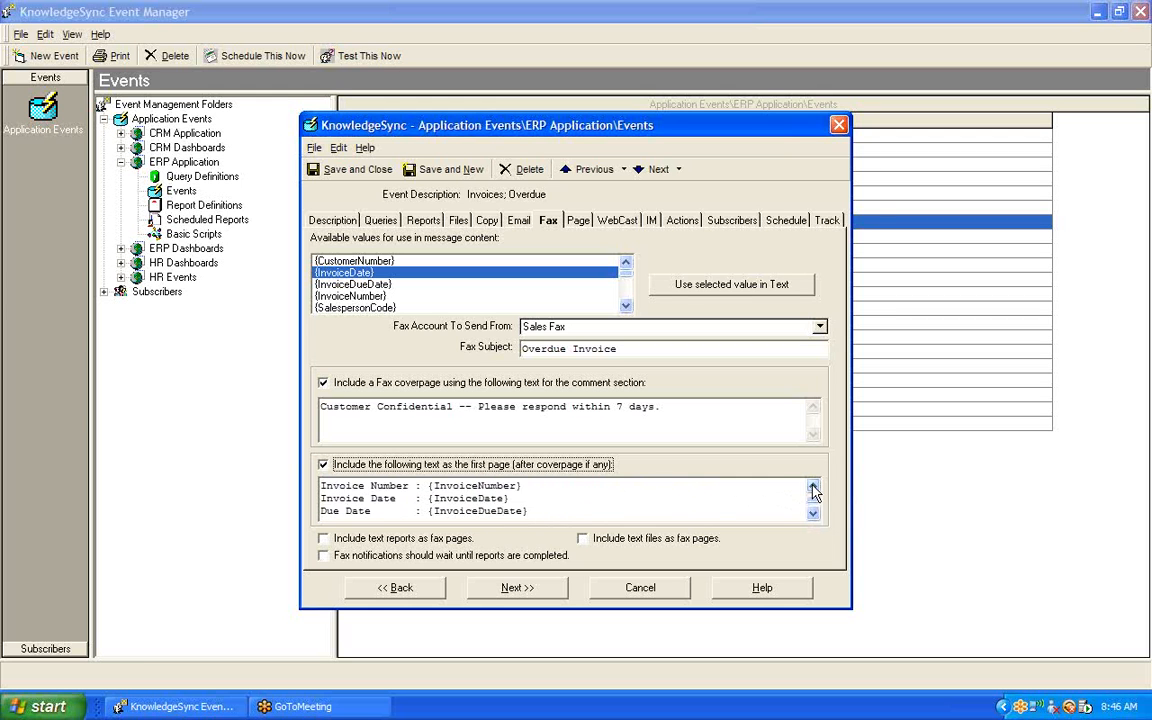
left_click(814, 488)
left_click(814, 488)
left_click(814, 488)
left_click(814, 488)
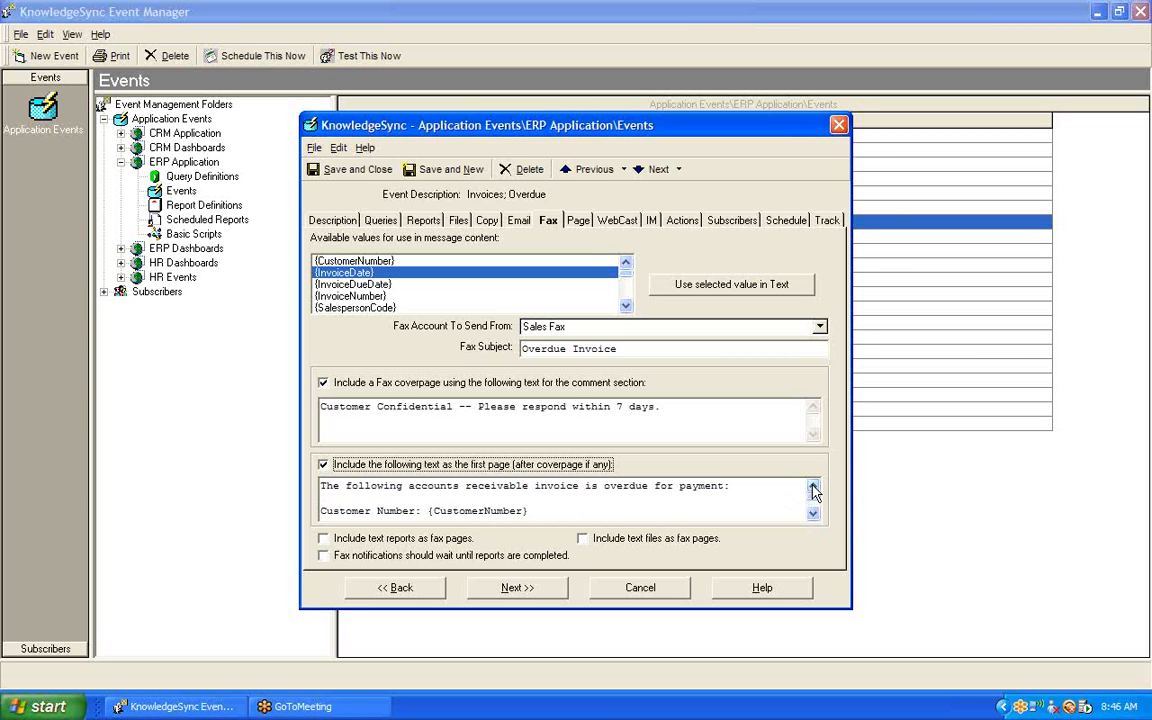
Step: Reword the first-page introduction to "The following accounts receivable invoices are overdue for payment:"
left_click(598, 485)
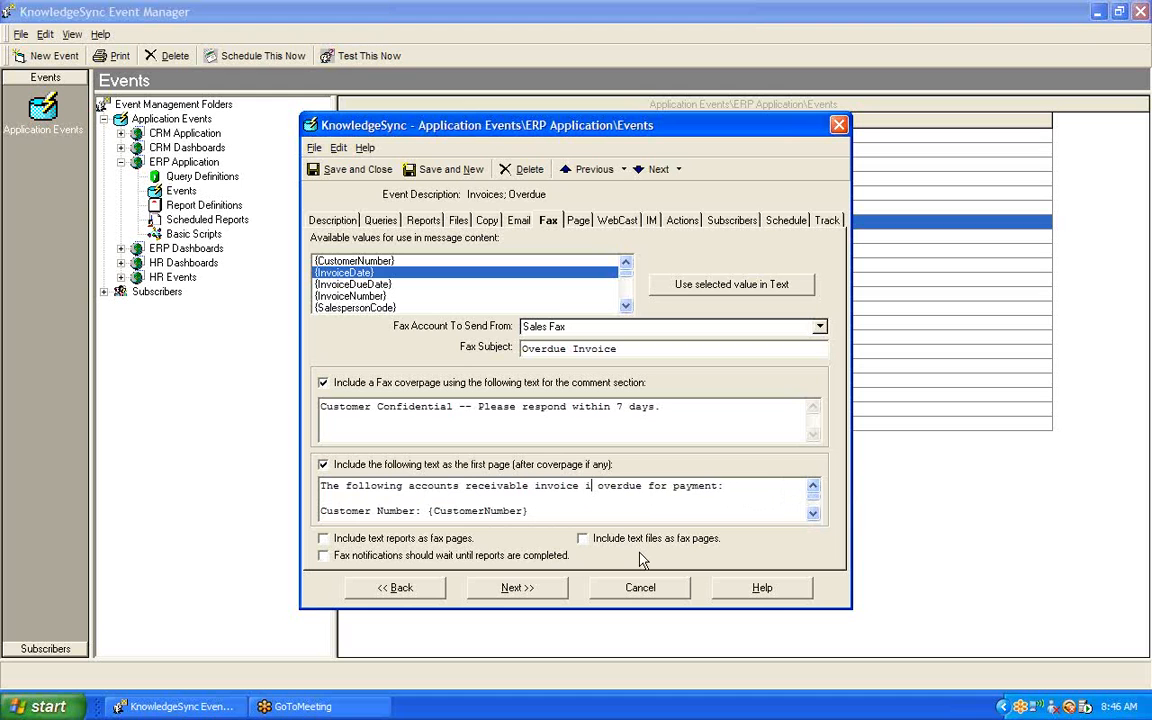
type("s are")
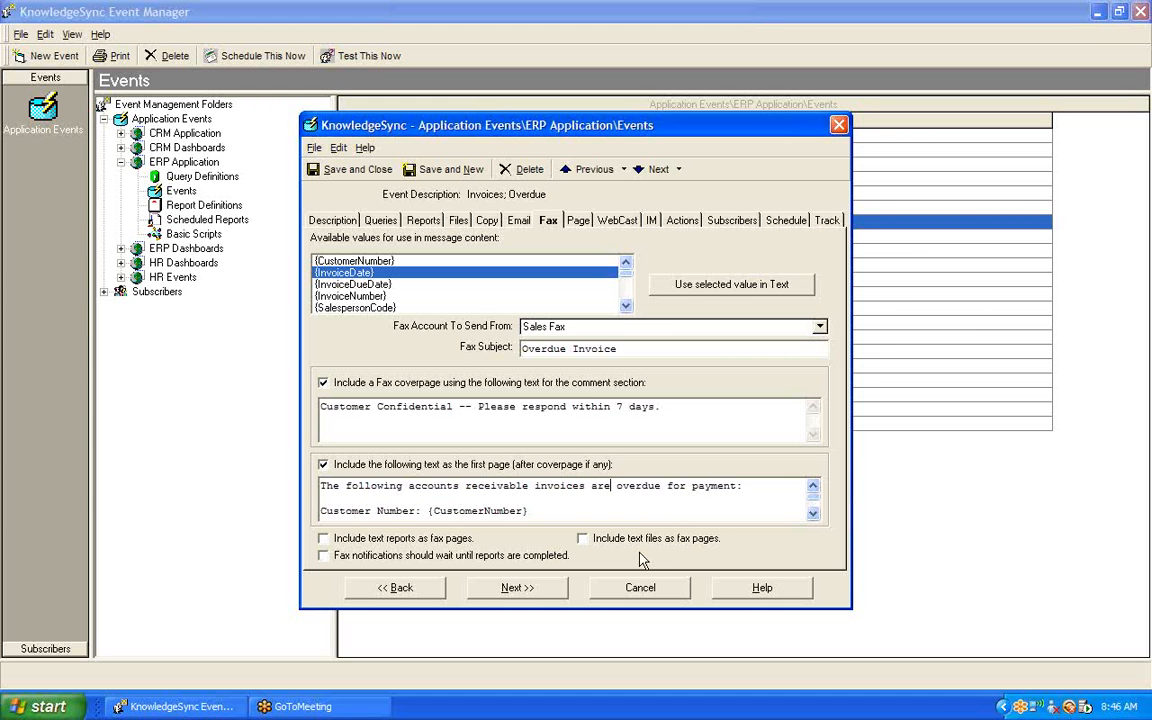
Step: Enclose the first-page invoice details in a repeating block, inserting {BEGIN*REPEAT} above Customer Number and {END*REPEAT} below Salesrep
key("Down")
left_click_drag(626, 268, 628, 305)
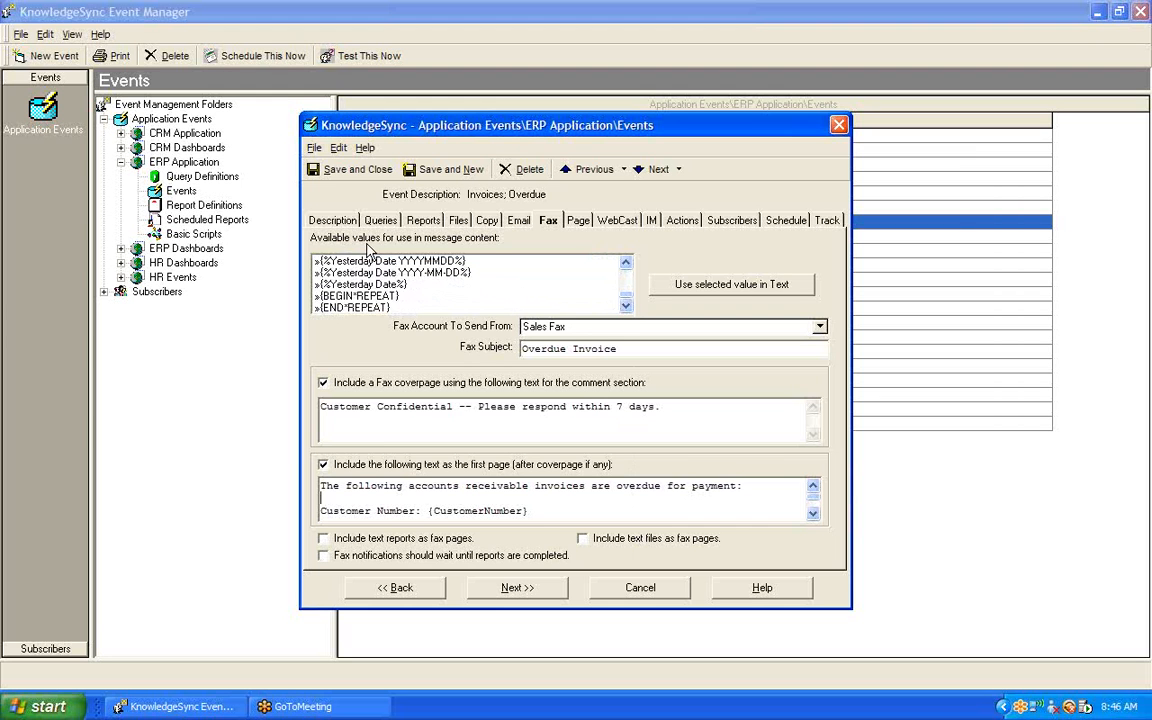
double_click(362, 296)
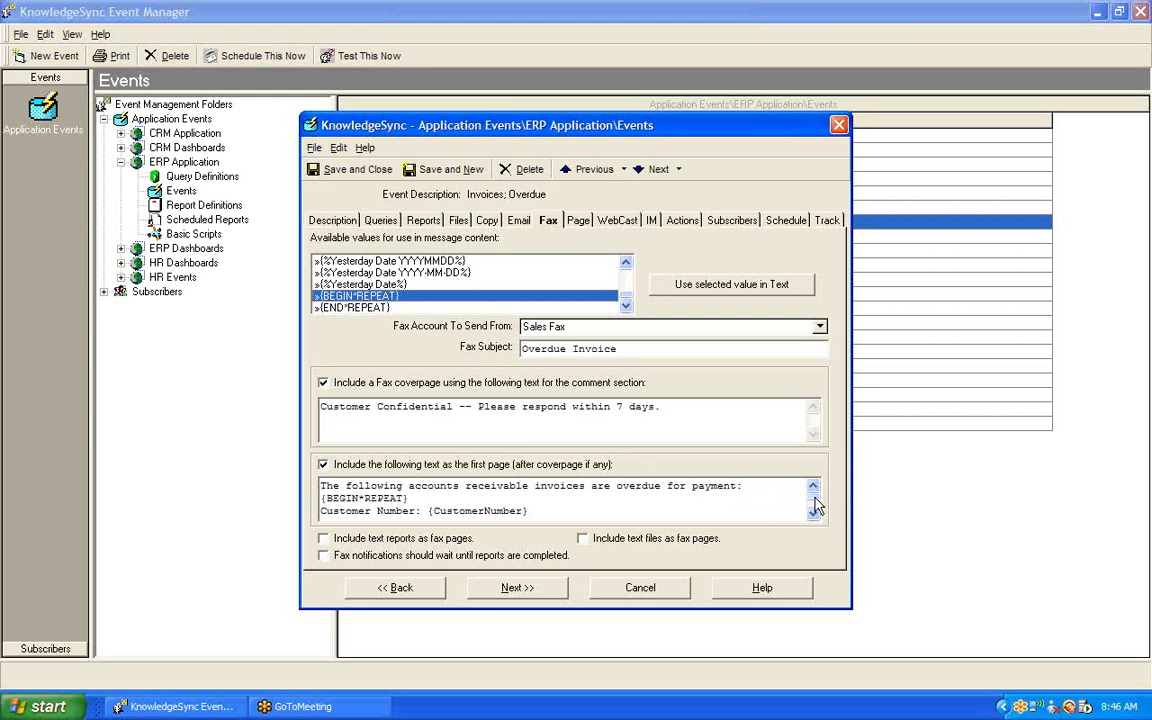
left_click_drag(815, 499, 815, 512)
left_click(511, 510)
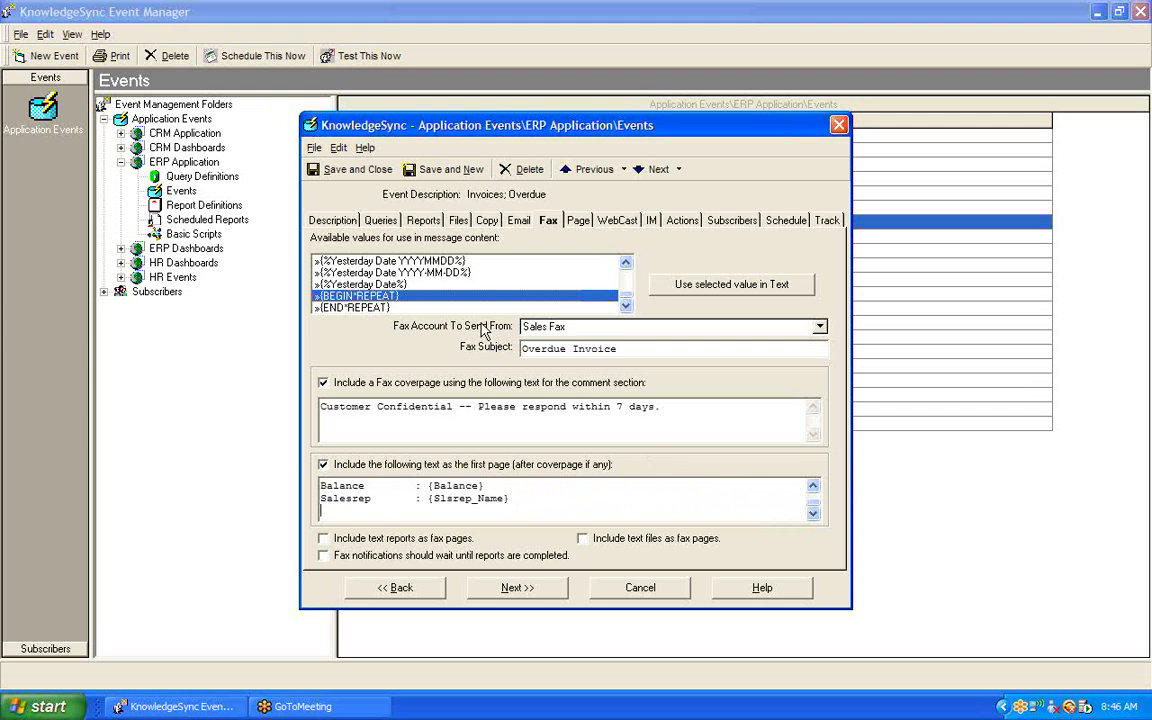
double_click(375, 308)
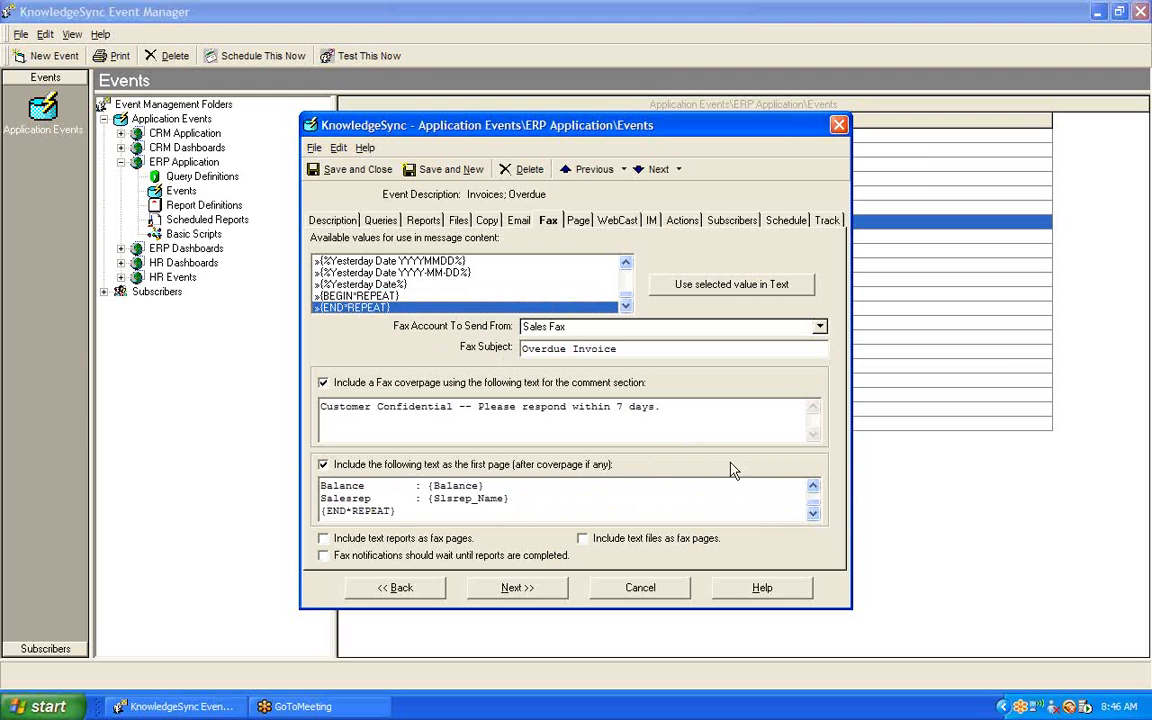
left_click(813, 488)
left_click(813, 488)
left_click(813, 488)
left_click(813, 488)
left_click(813, 488)
left_click(813, 488)
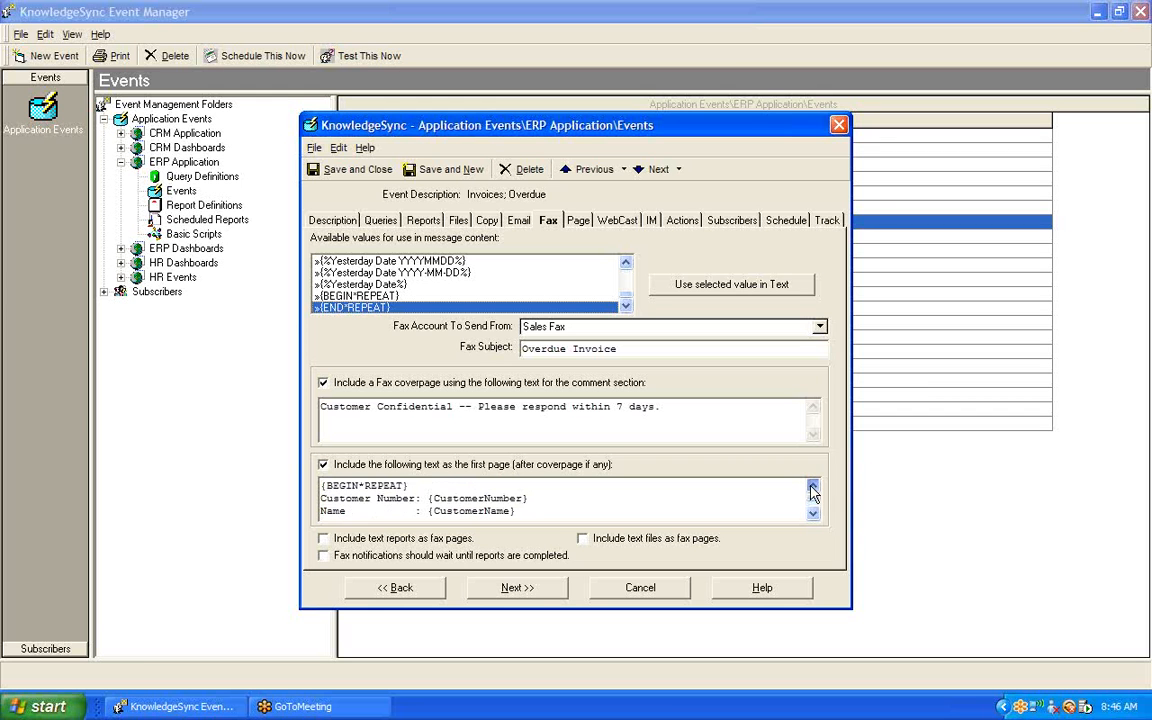
left_click(813, 488)
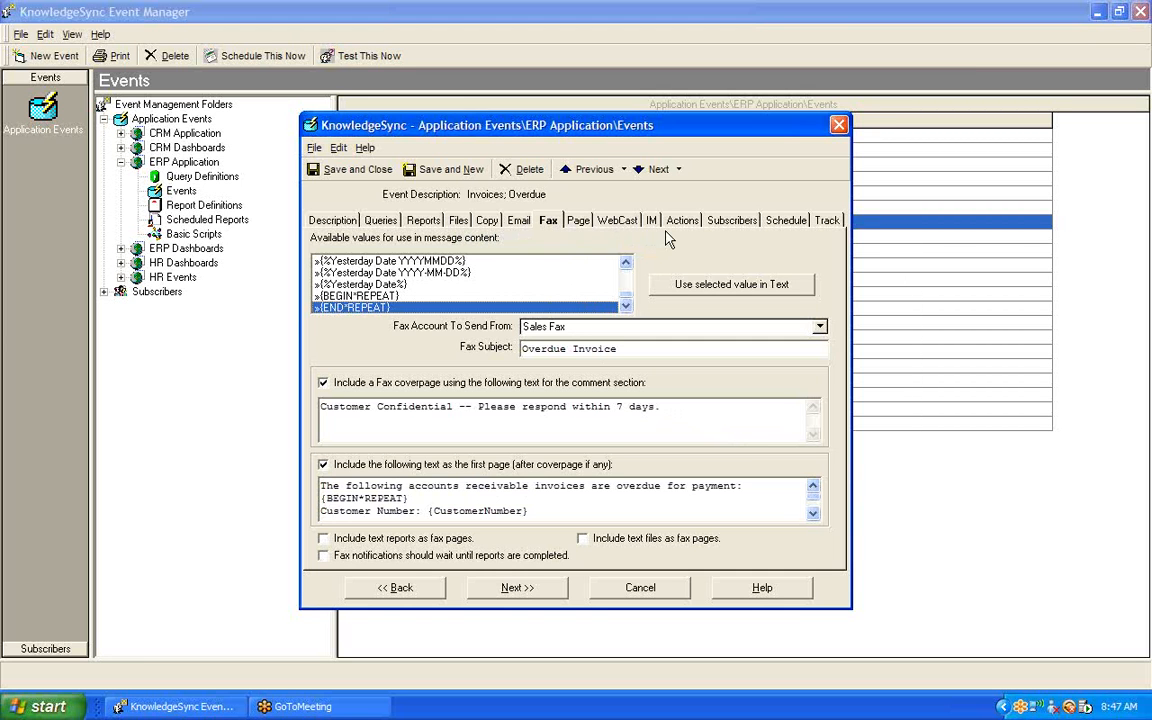
Step: Compare the event's email message with its fax message, and select the entire first-page fax text
left_click(518, 222)
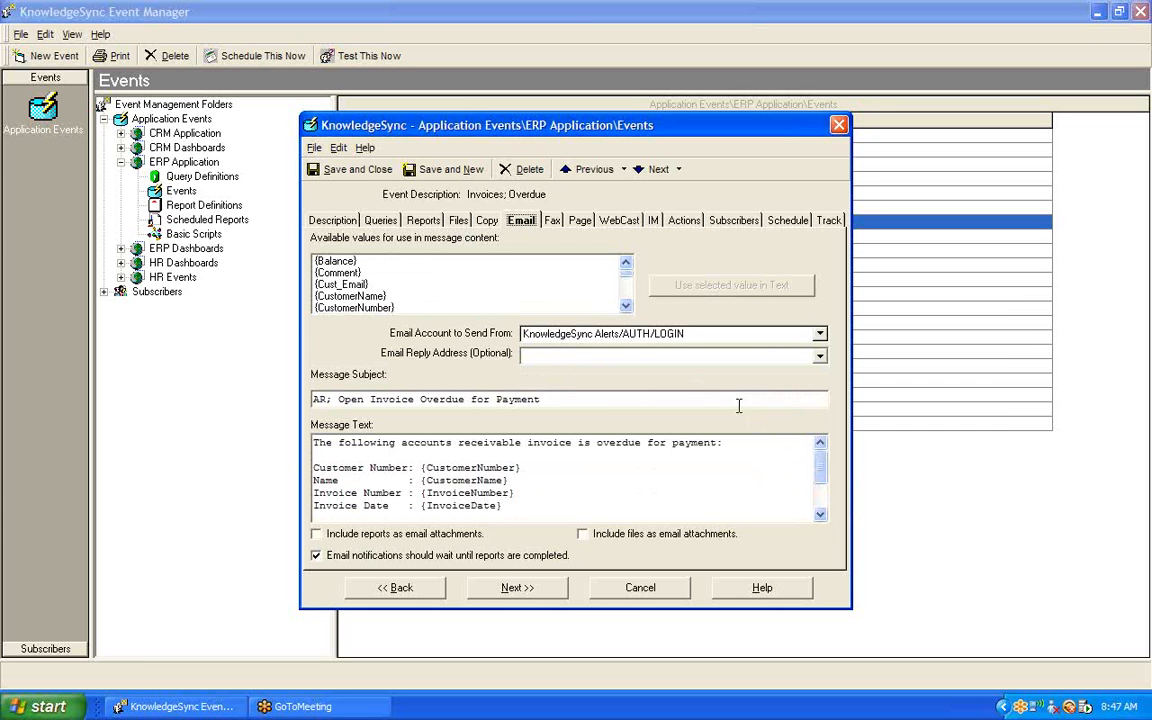
left_click(553, 221)
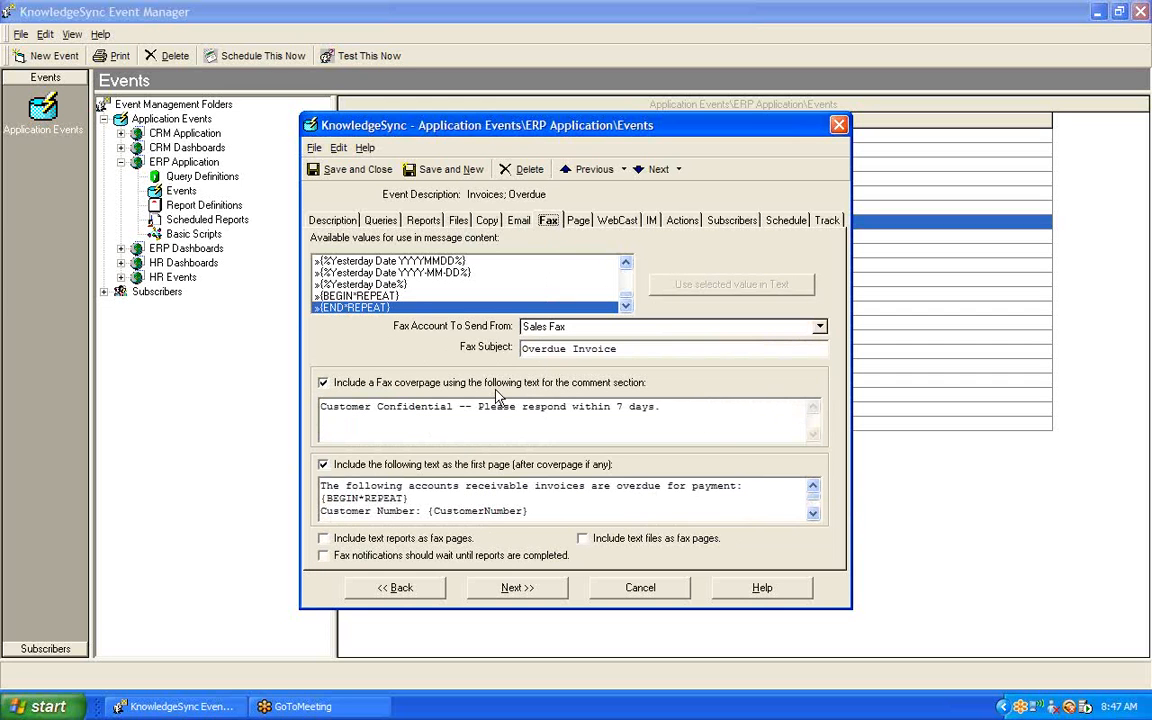
left_click_drag(335, 485, 591, 535)
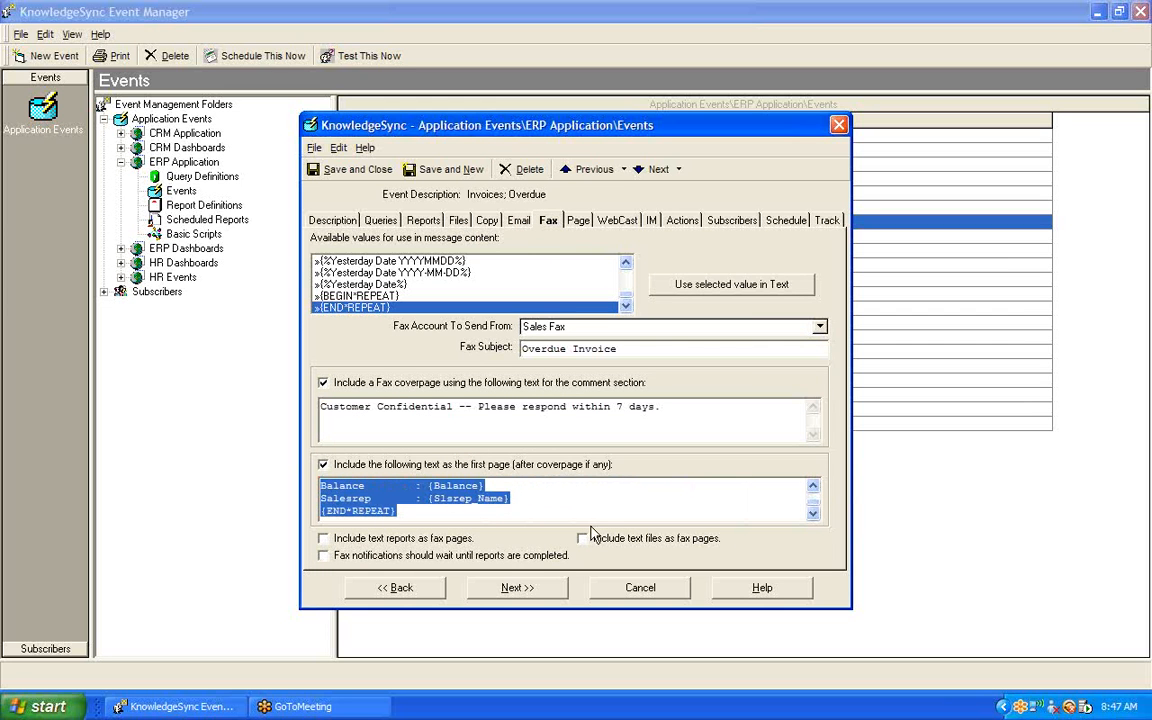
Step: Replace the entire first-page fax text with the reference "=email_message_text"
type("=")
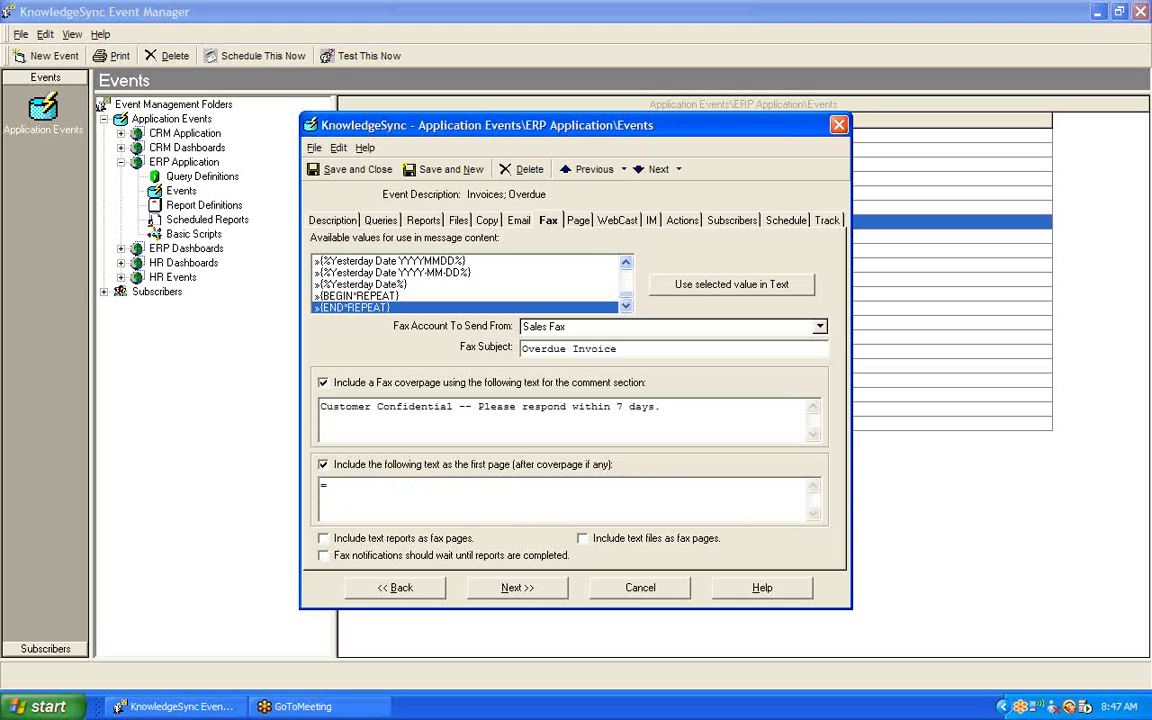
type("email_message_text")
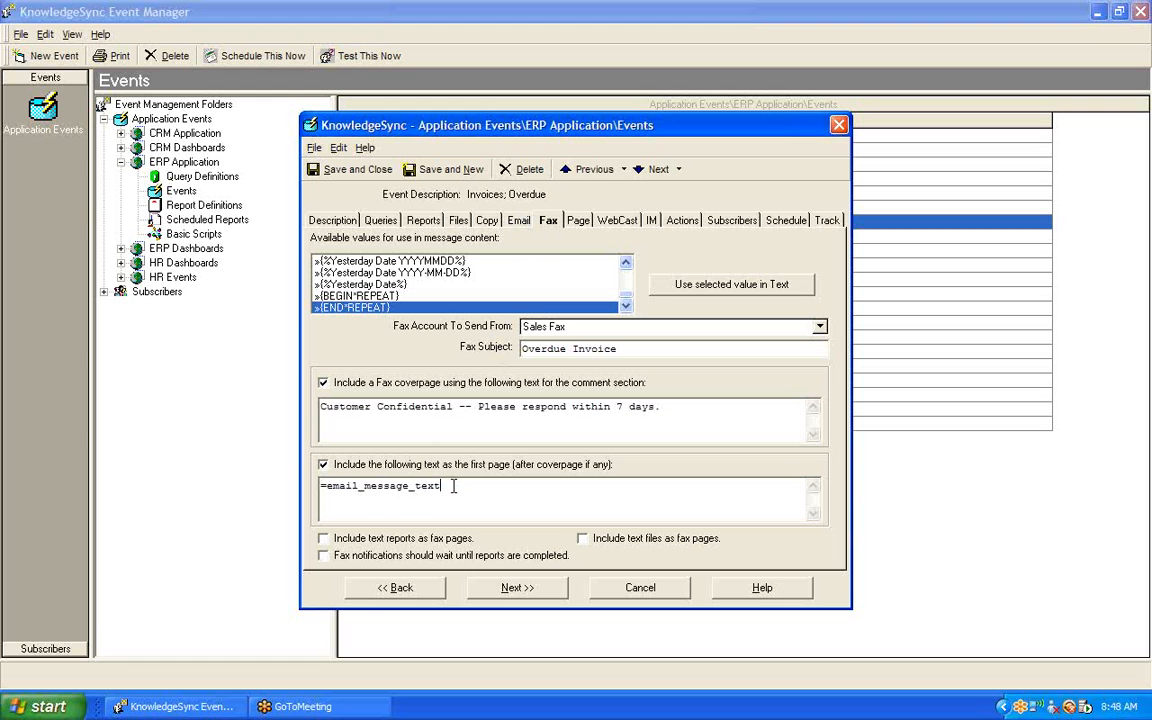
left_click_drag(454, 485, 320, 485)
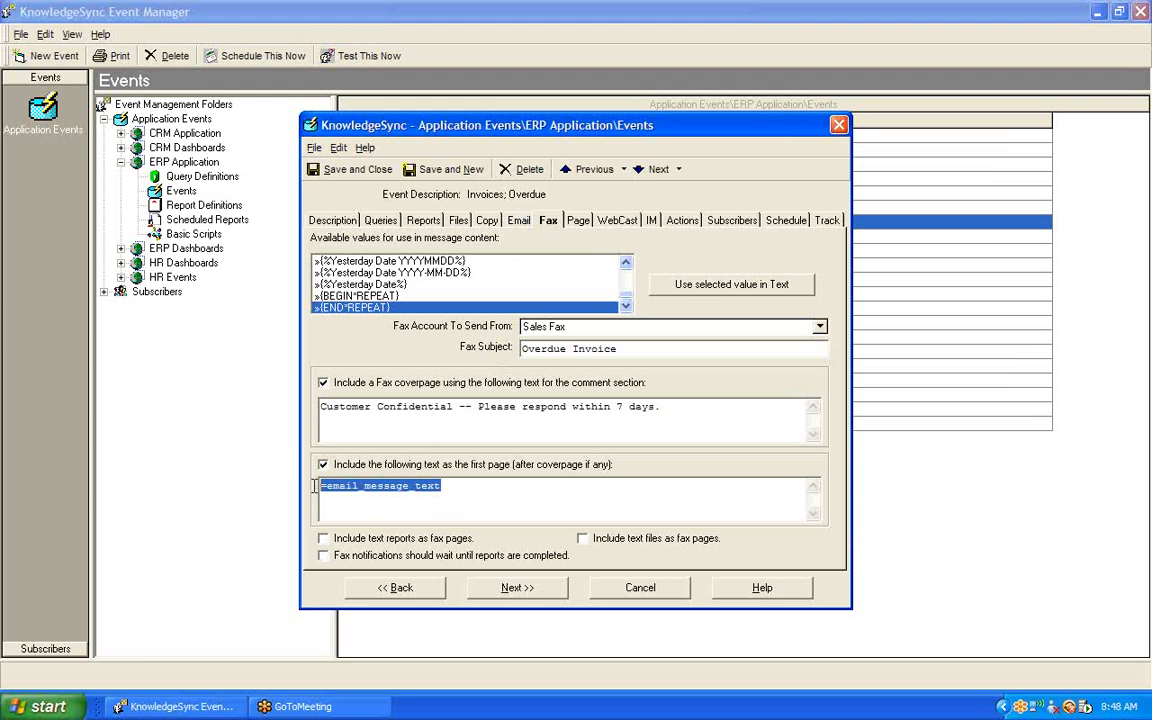
left_click(474, 488)
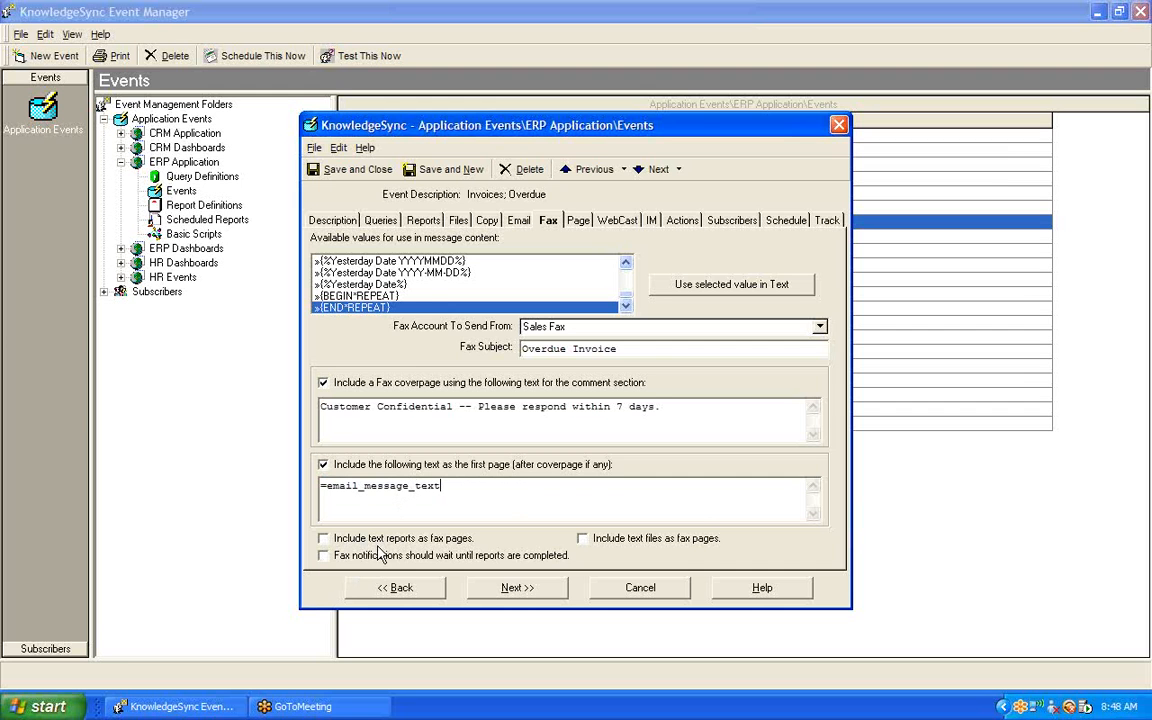
Step: Review the event's selected reports, leave text reports excluded from the fax pages, and make fax notifications wait until reports are completed
left_click(422, 223)
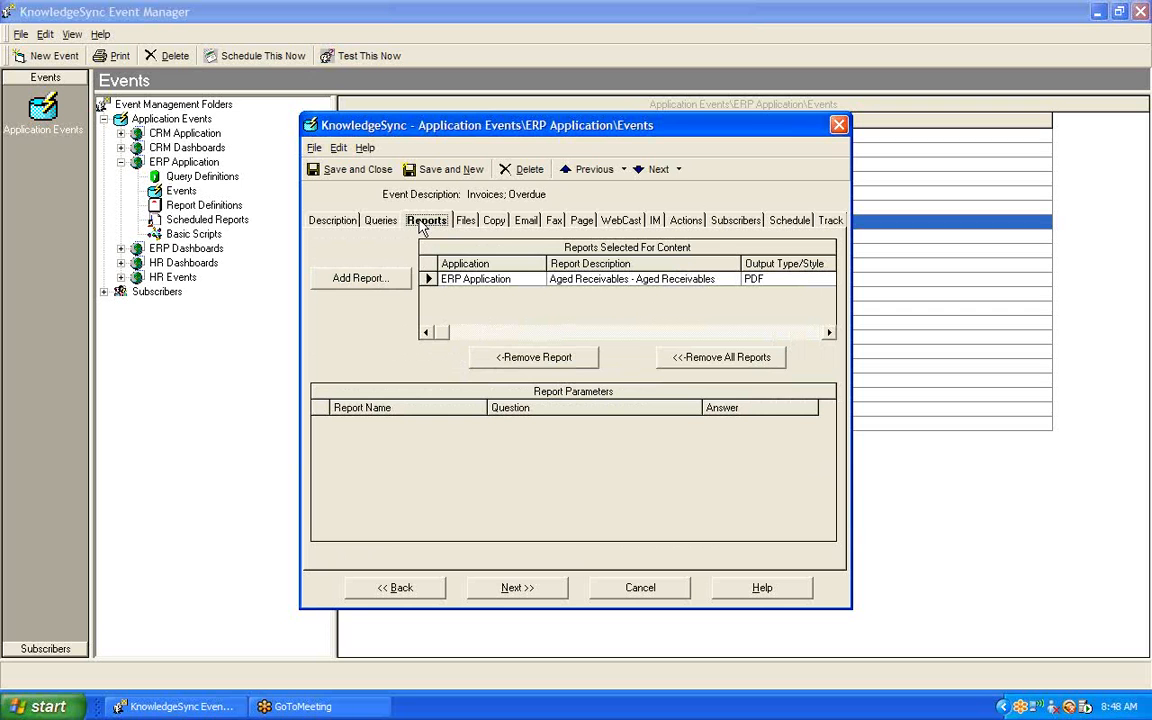
left_click(554, 222)
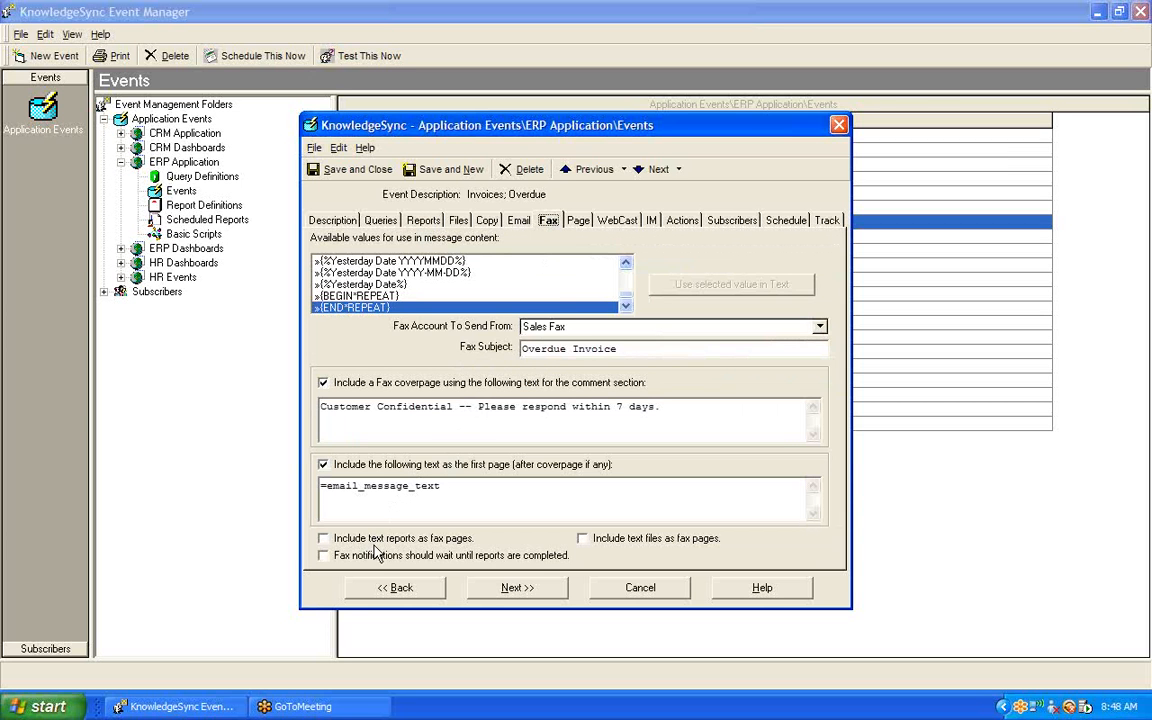
left_click(324, 540)
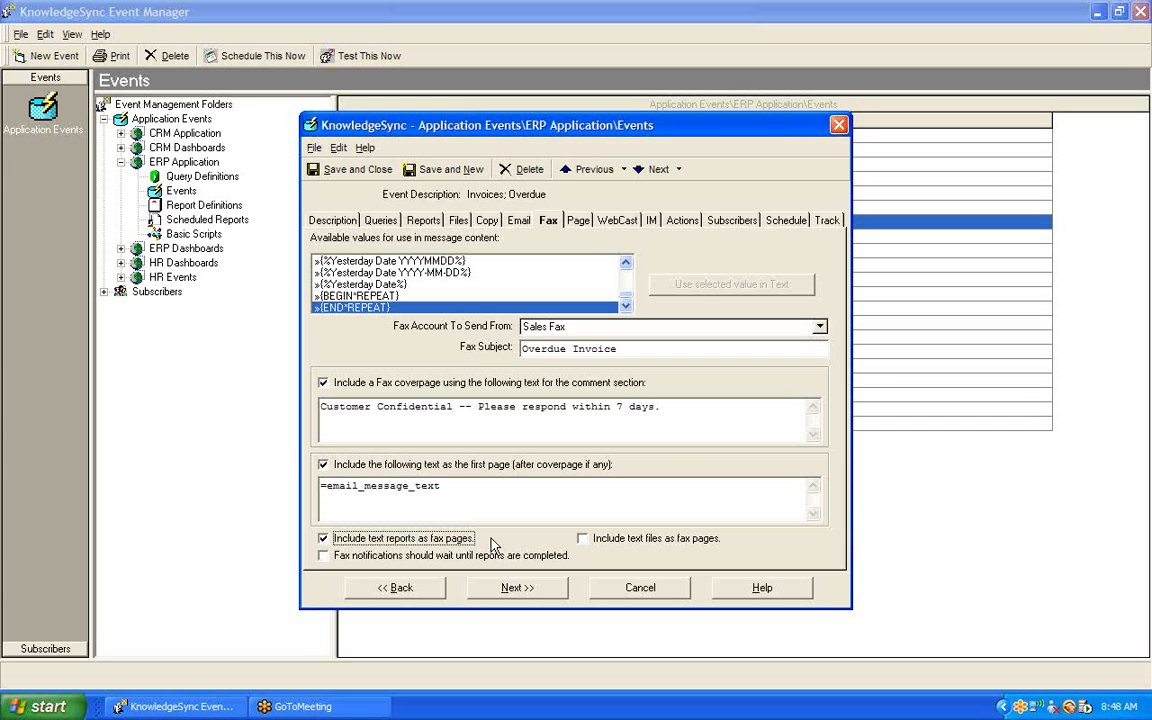
left_click(323, 539)
left_click(323, 556)
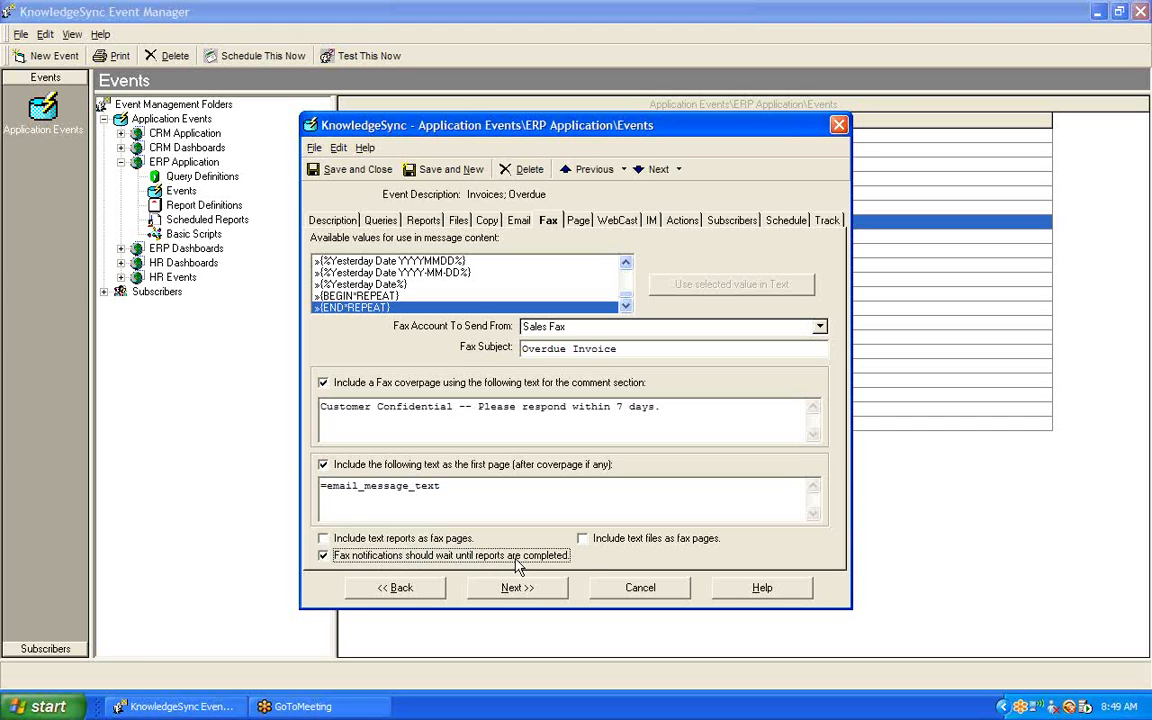
Step: Include text files as fax pages, and try the Ascii Text flag on the blank row of the event's file list
left_click(584, 540)
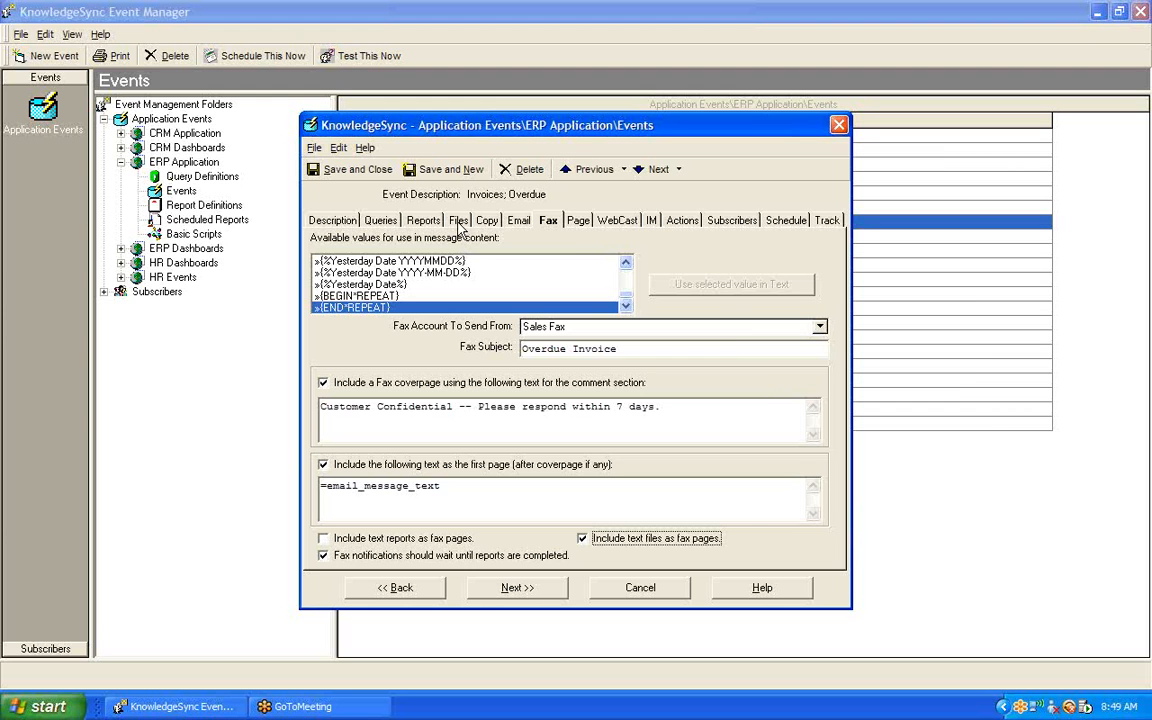
left_click(459, 222)
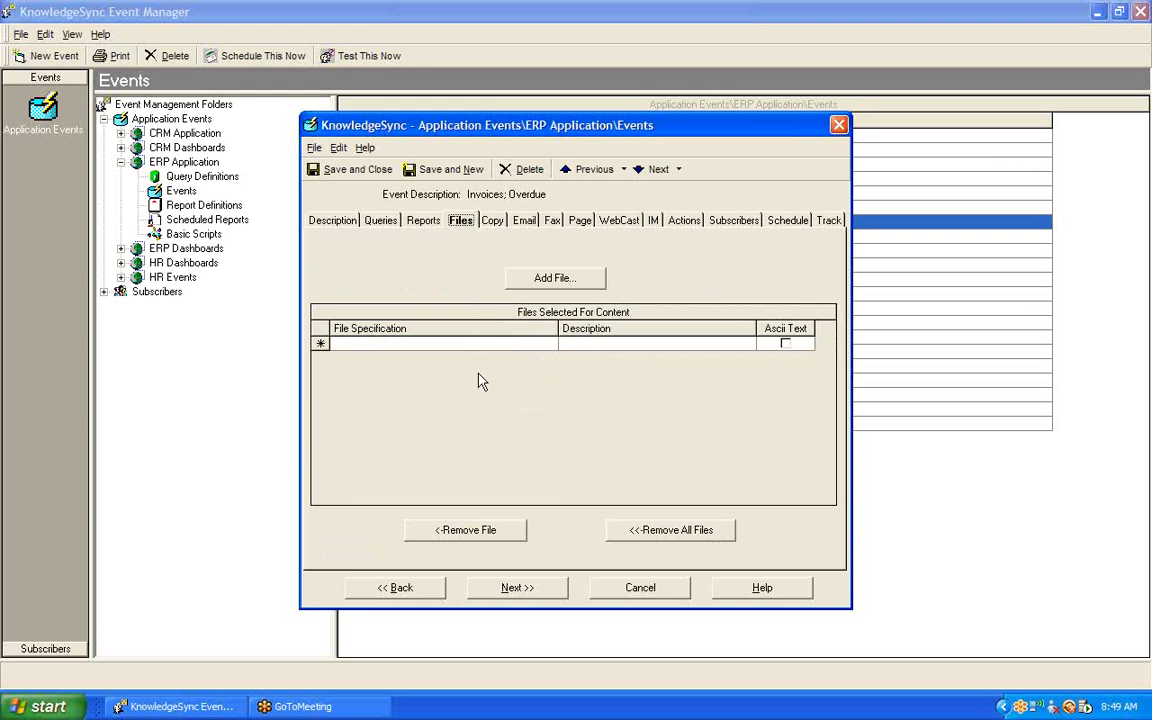
left_click(786, 343)
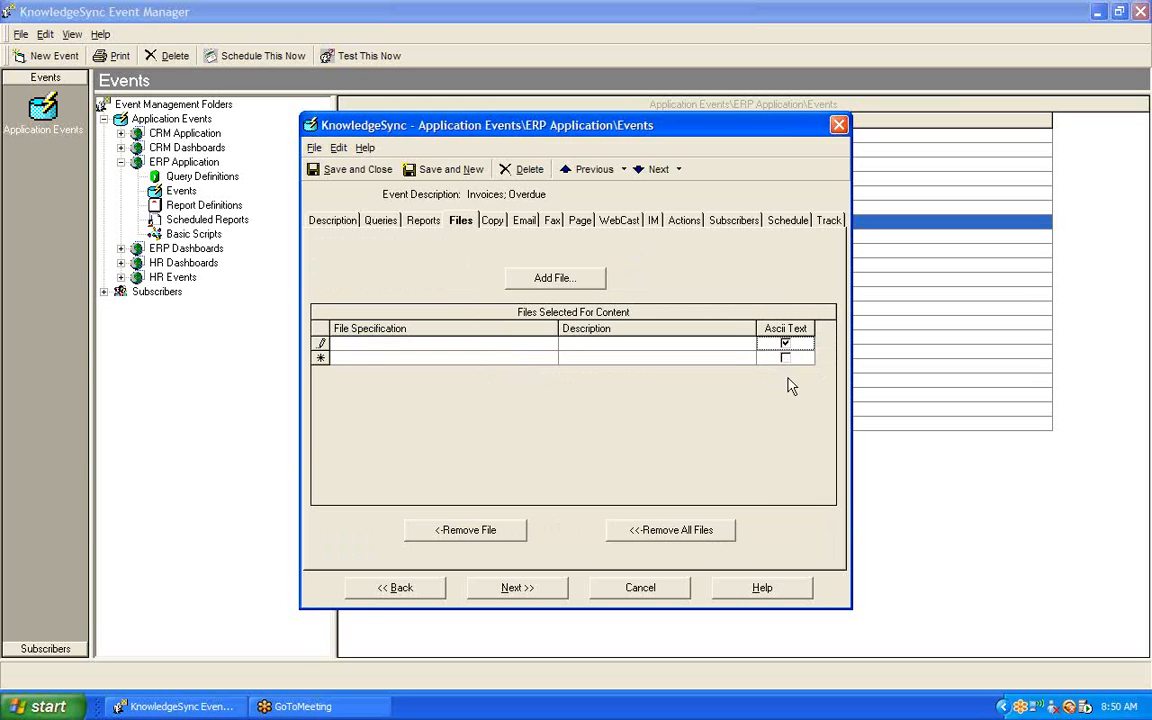
left_click(786, 343)
Step: Recheck the fax settings, then save and close the "Invoices; Overdue" event
left_click(552, 221)
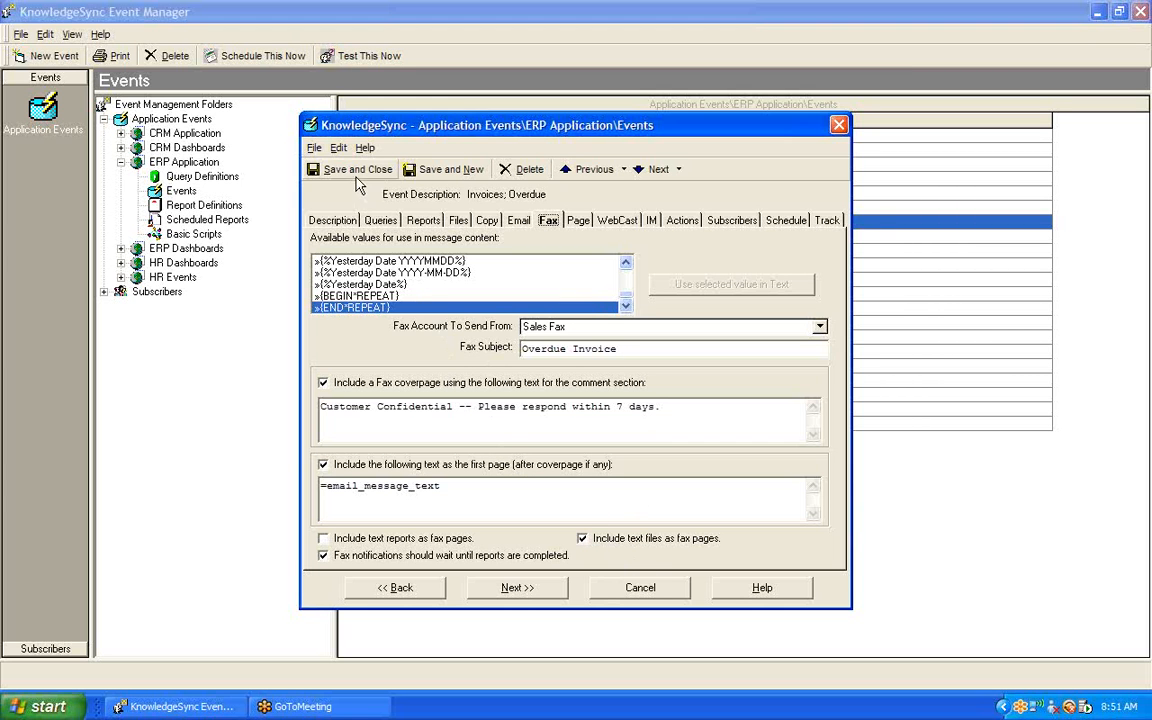
left_click(352, 174)
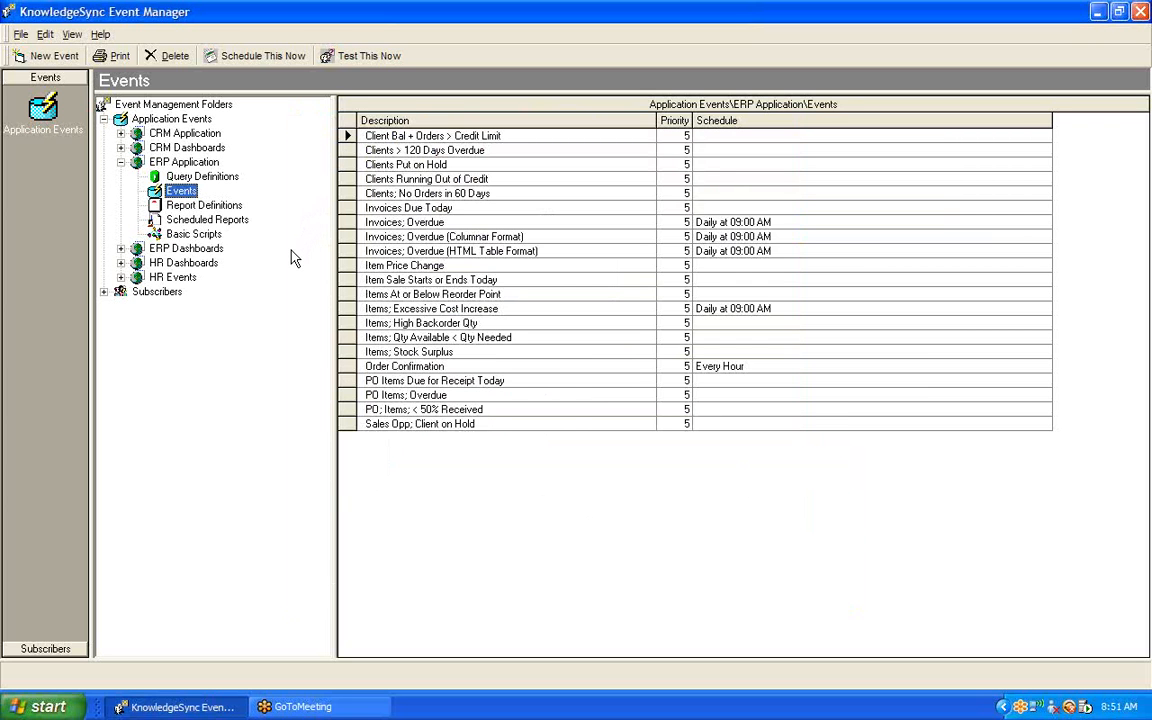
left_click(1136, 42)
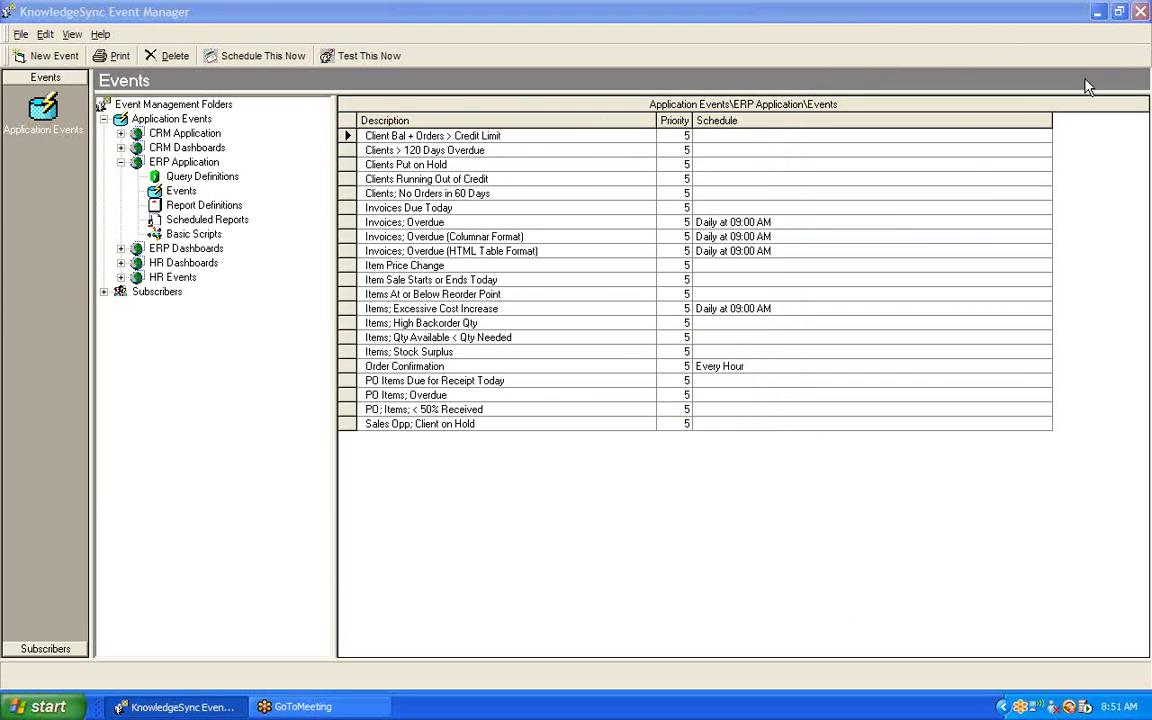